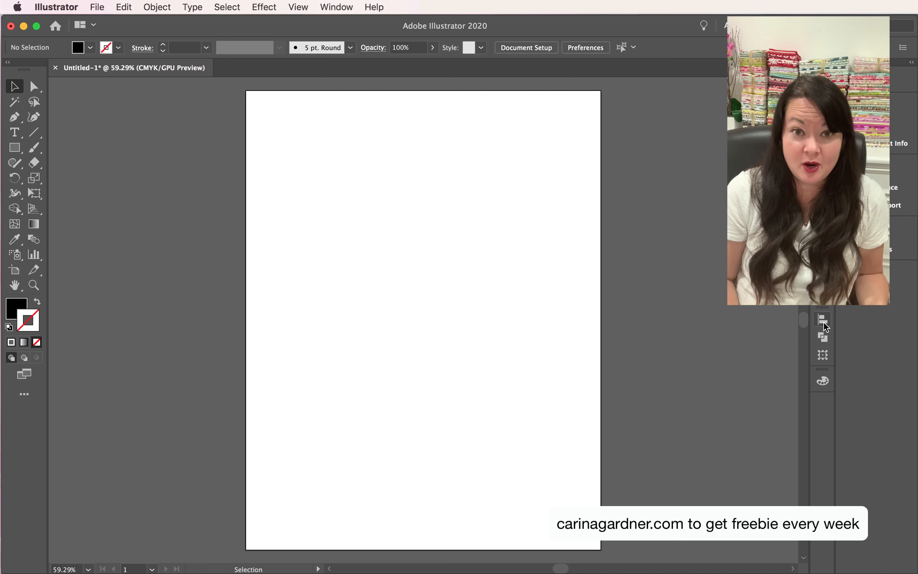
# - Add a { text character in Myriad Pro, enlarge it to about 367 pt, and place it in the upper left of the page
pyautogui.click(16, 134)
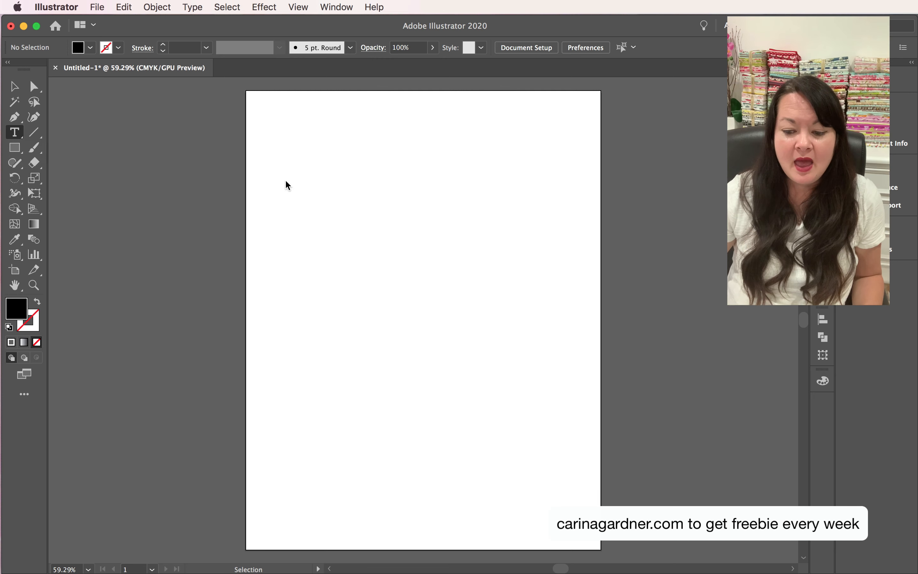
pyautogui.click(333, 232)
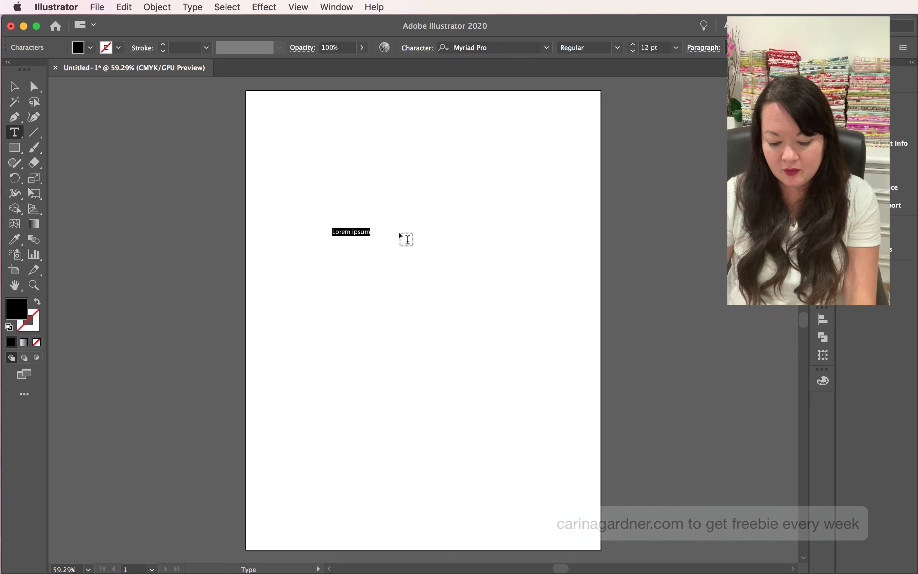
pyautogui.press('BackSpace')
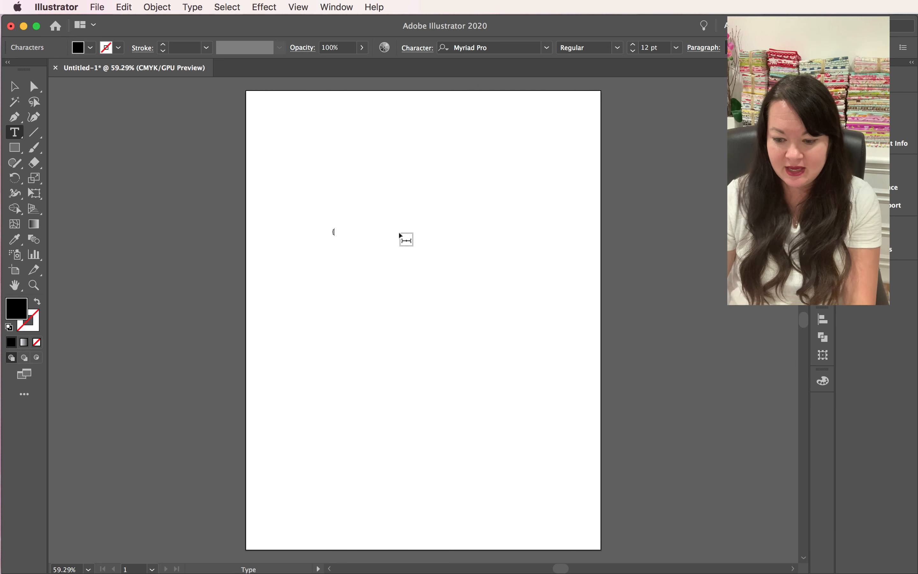
pyautogui.press('Escape')
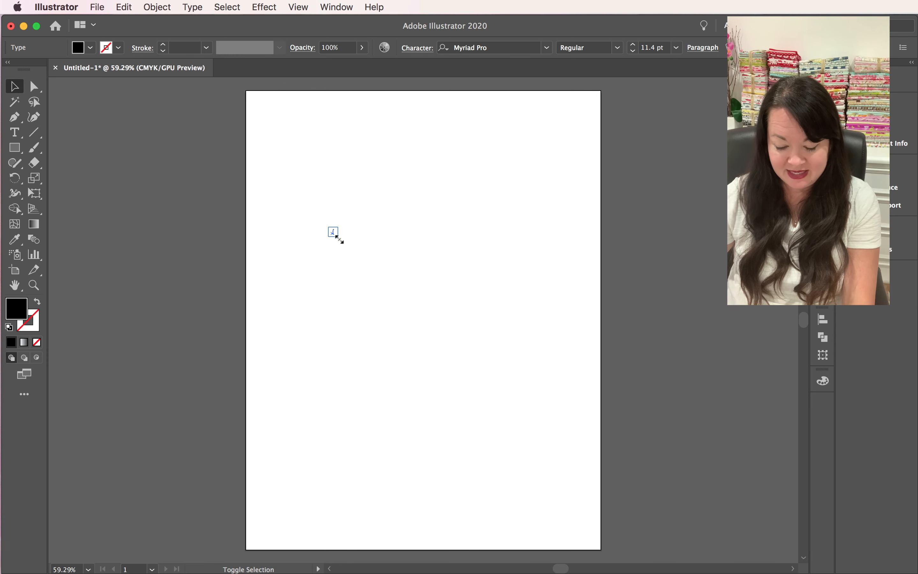
pyautogui.moveTo(338, 238); pyautogui.dragTo(393, 459)
pyautogui.moveTo(359, 327); pyautogui.dragTo(319, 232)
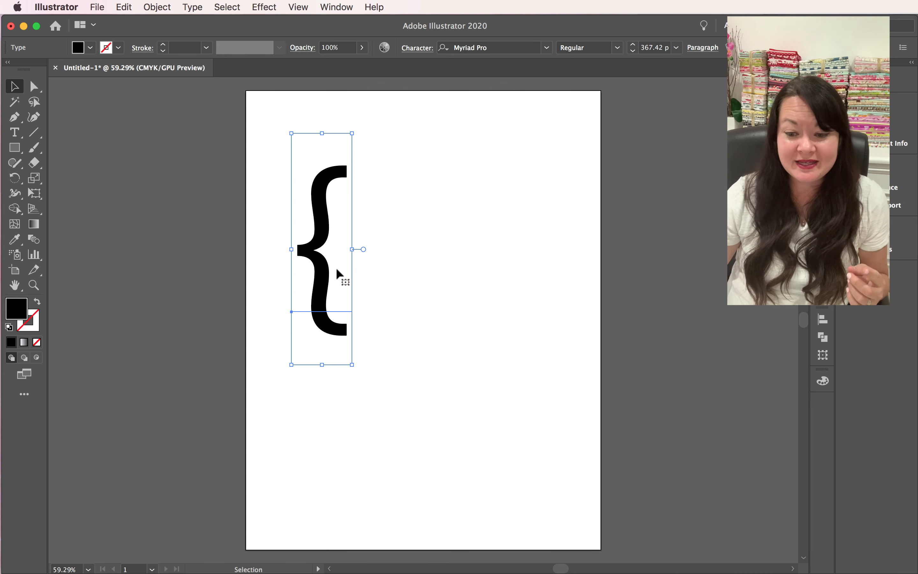
# - Expand the curly brace text into editable vector outlines
pyautogui.click(158, 6)
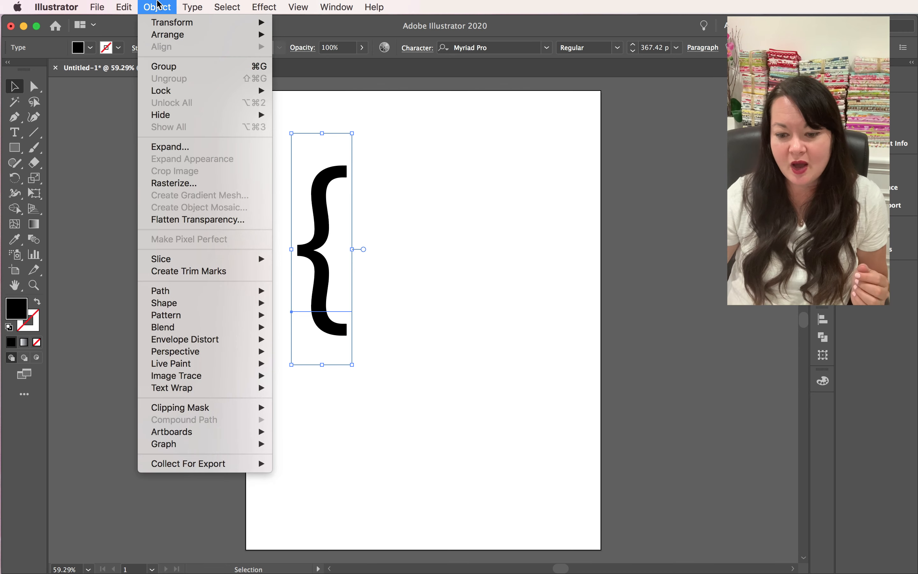
pyautogui.click(189, 147)
pyautogui.click(399, 371)
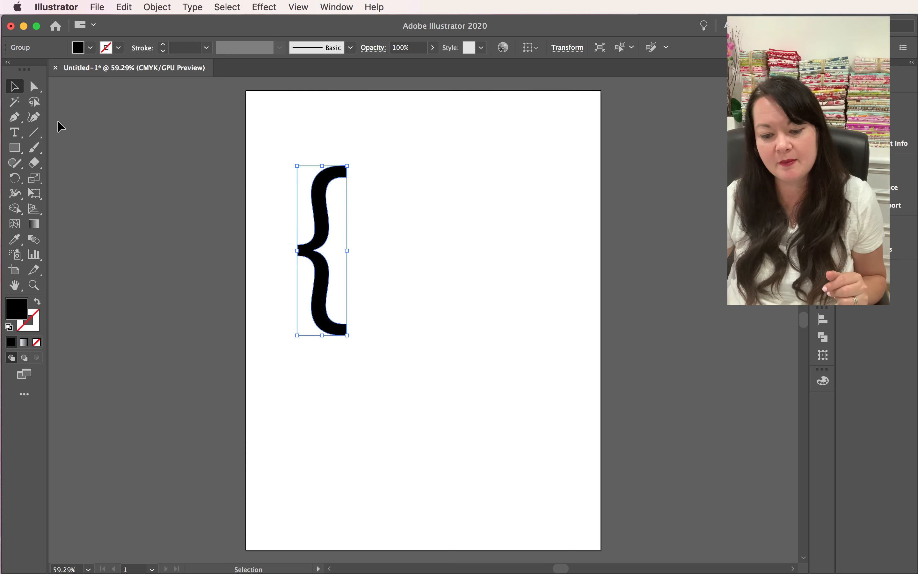
# - Redraw the brace's lower arm with the Pencil tool, cutting it off just below the middle spike with a rounded end
pyautogui.click(34, 149)
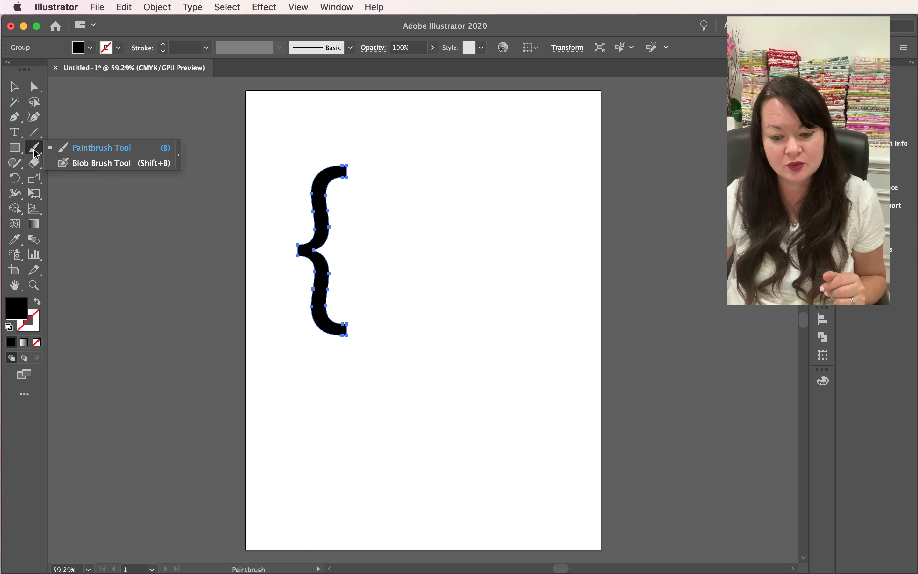
pyautogui.click(13, 166)
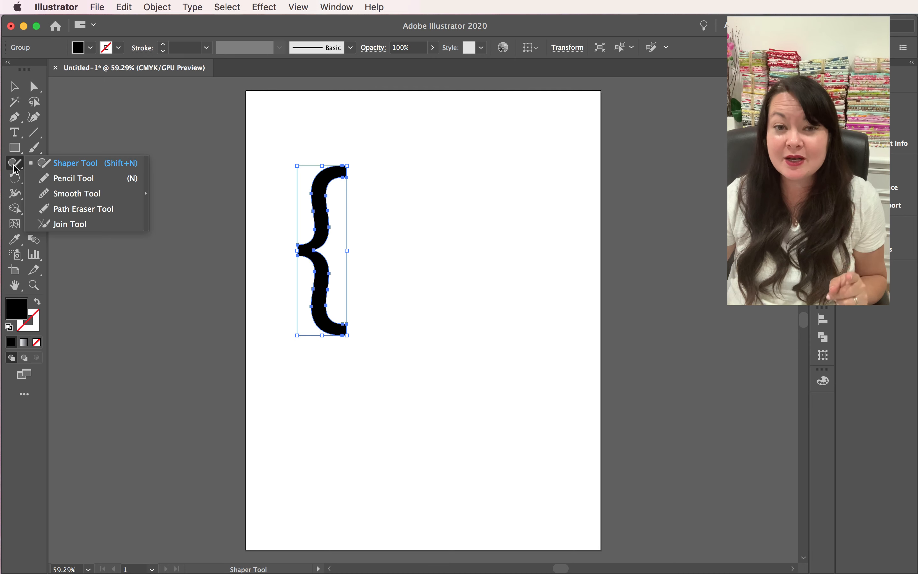
pyautogui.click(64, 179)
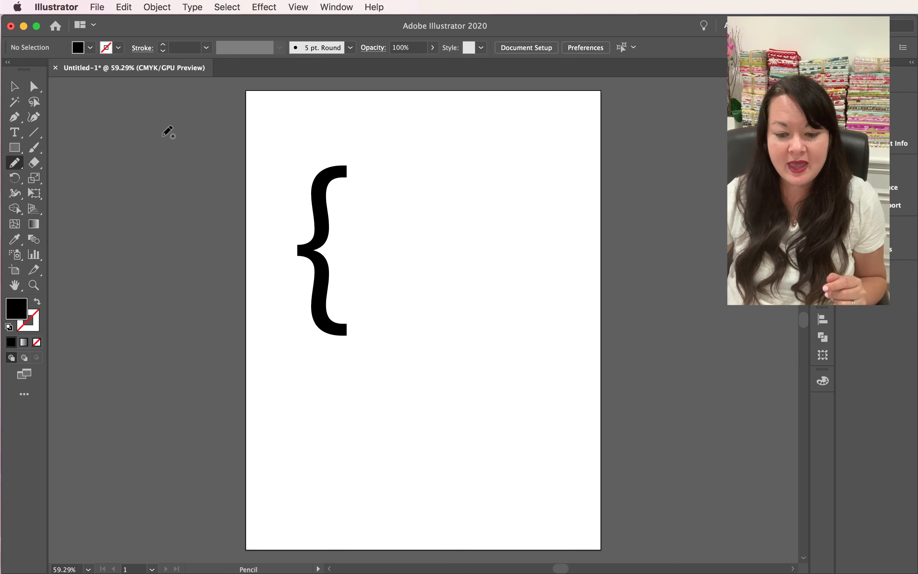
pyautogui.click(14, 86)
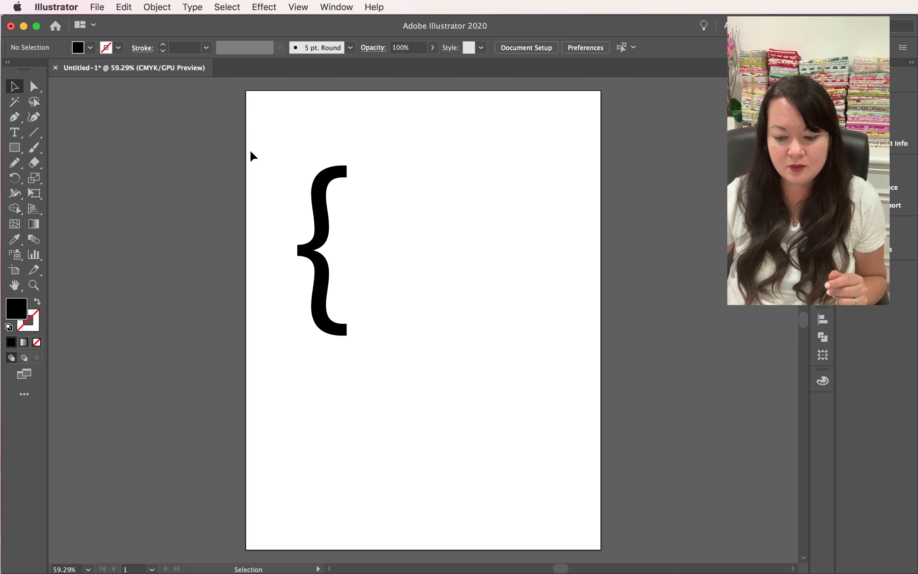
pyautogui.click(314, 233)
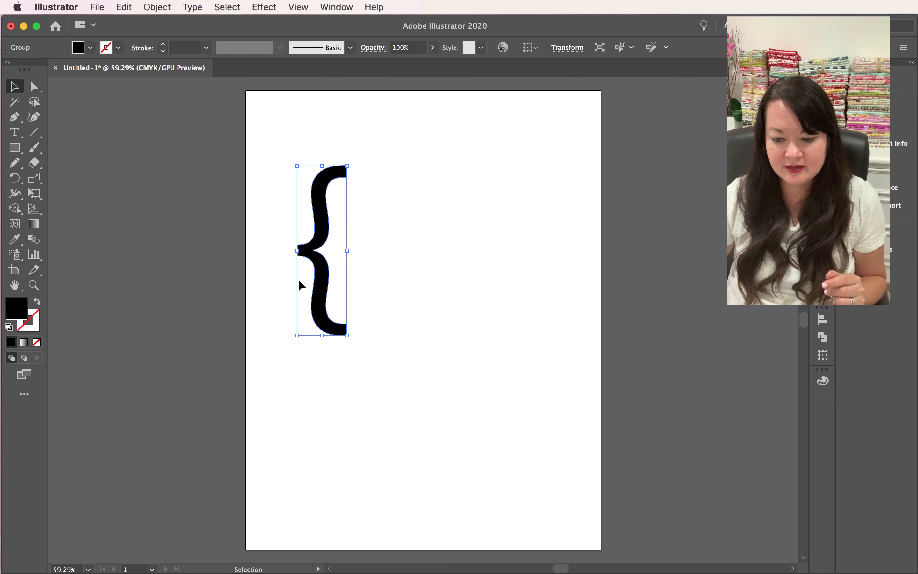
pyautogui.click(14, 163)
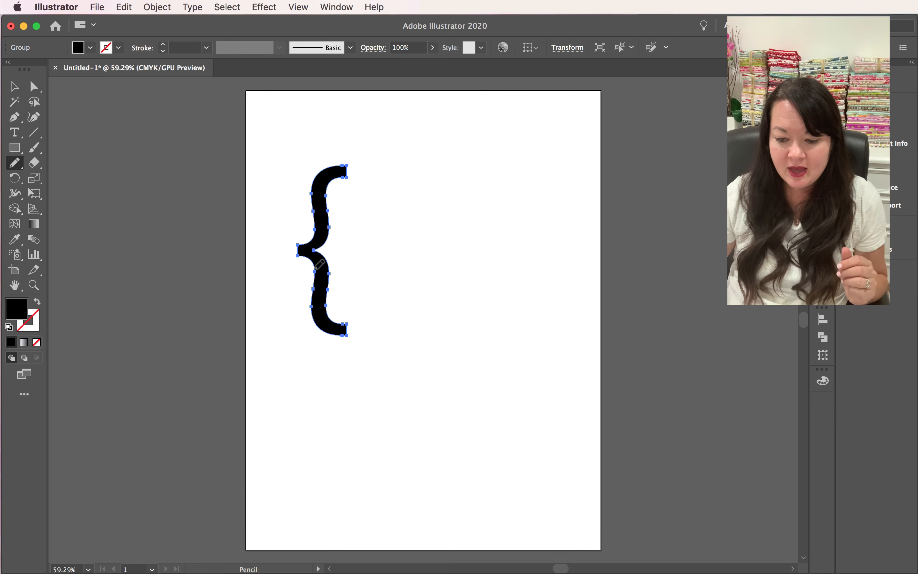
pyautogui.moveTo(315, 269)
pyautogui.mouseDown()
pyautogui.moveTo(324, 286)
pyautogui.moveTo(330, 269)
pyautogui.mouseUp()
pyautogui.press('super+z')
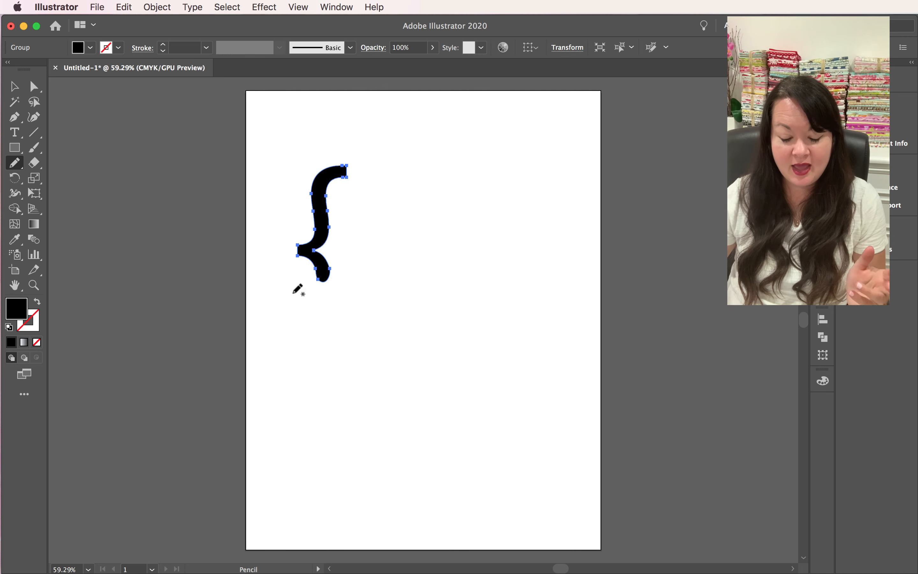
# - Rotate the shortened brace clockwise until its spike points up, and taper both of its ends with the Pencil tool
pyautogui.click(14, 86)
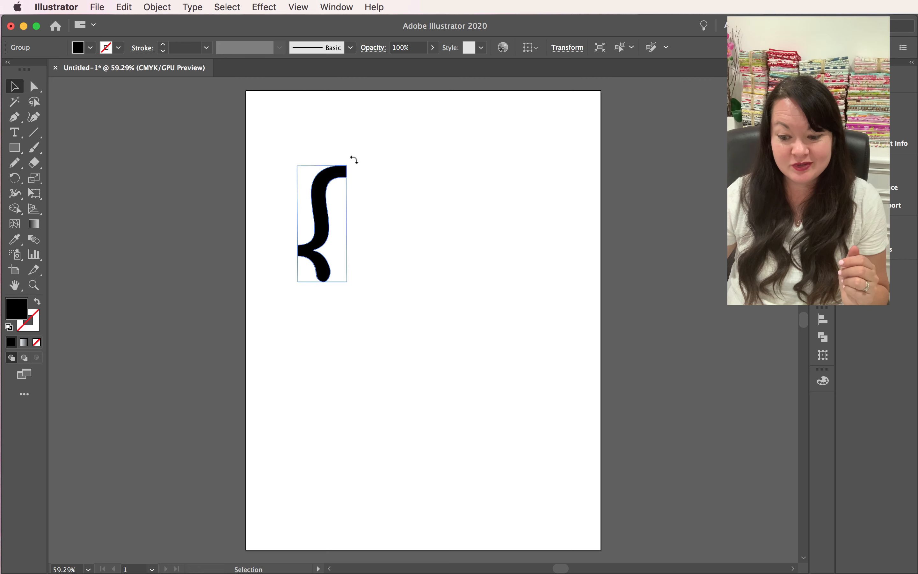
pyautogui.moveTo(352, 159); pyautogui.dragTo(420, 216)
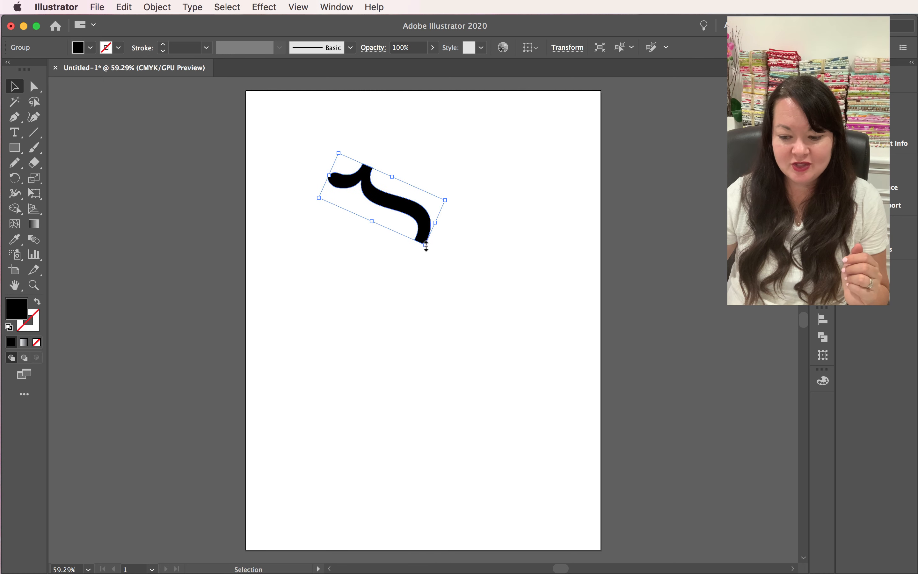
pyautogui.press('n')
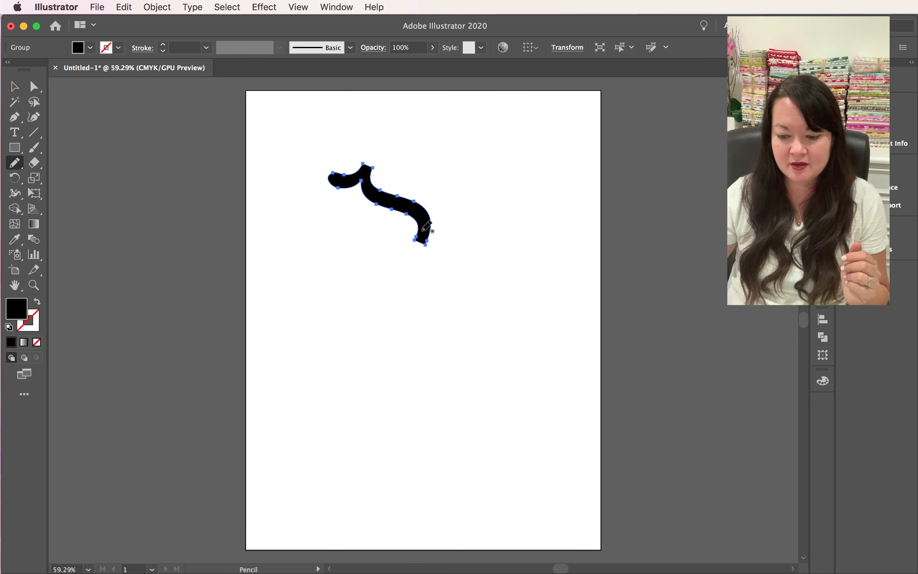
pyautogui.moveTo(421, 229)
pyautogui.mouseDown()
pyautogui.moveTo(423, 244)
pyautogui.moveTo(432, 227)
pyautogui.mouseUp()
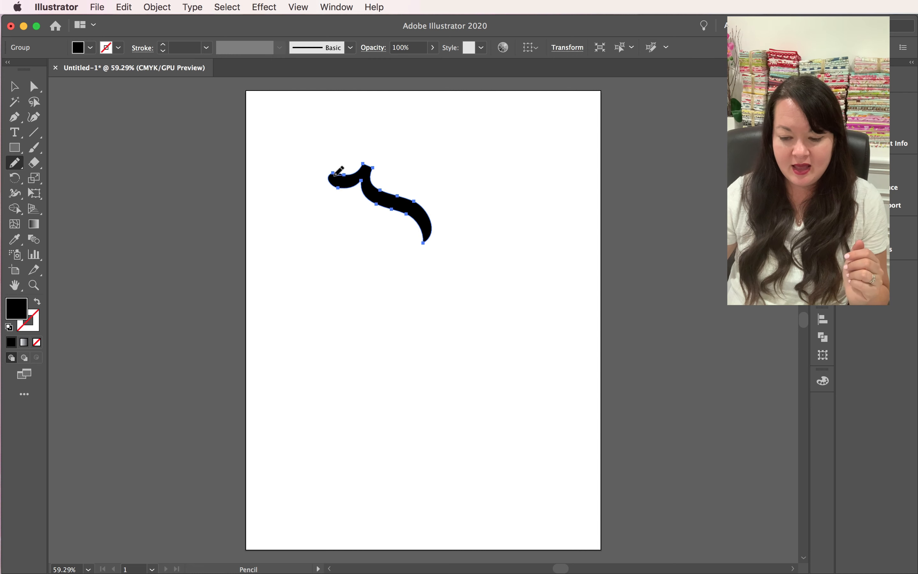
pyautogui.moveTo(324, 173); pyautogui.dragTo(344, 175)
pyautogui.click(14, 86)
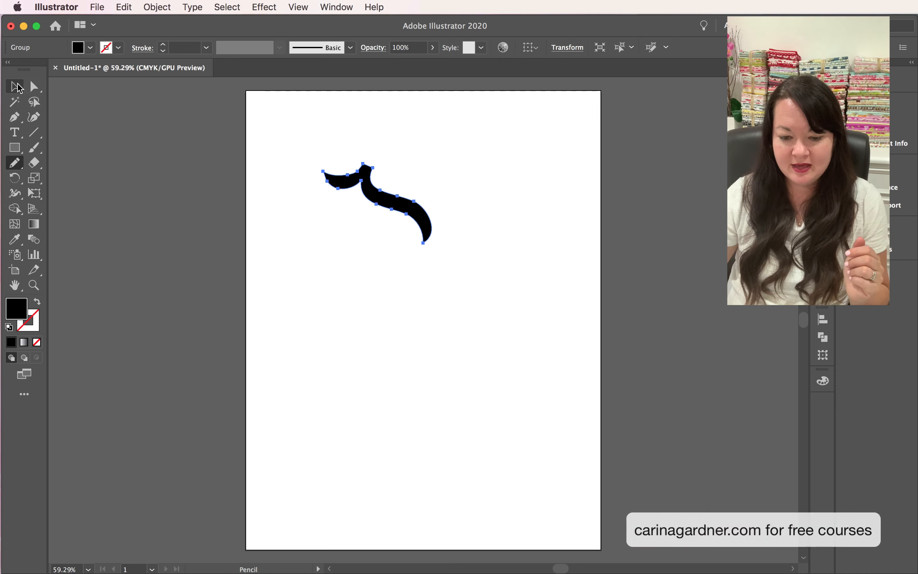
pyautogui.click(186, 202)
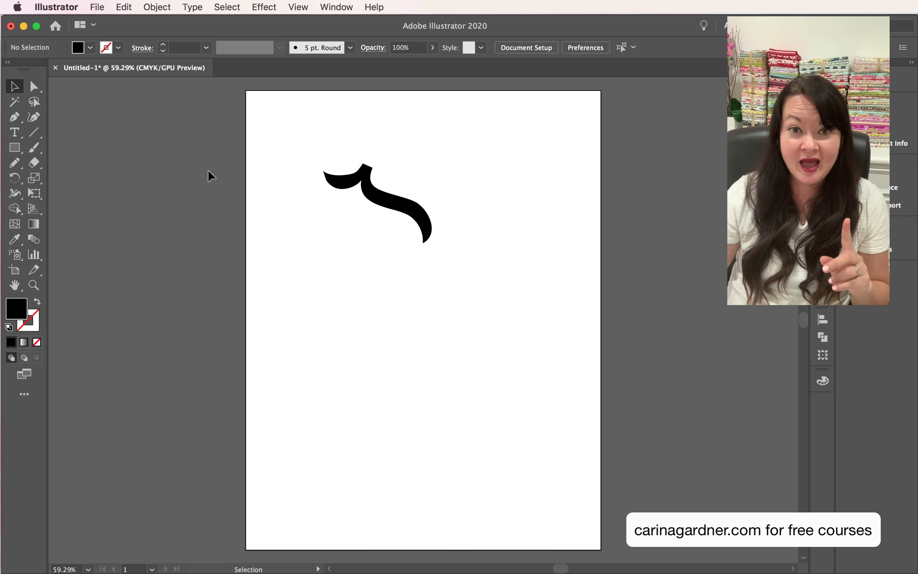
# - Move the flourish toward the page's right side and round off the flat tip of its spike with the Pencil tool
pyautogui.moveTo(381, 192); pyautogui.dragTo(425, 187)
pyautogui.click(445, 148)
pyautogui.click(415, 174)
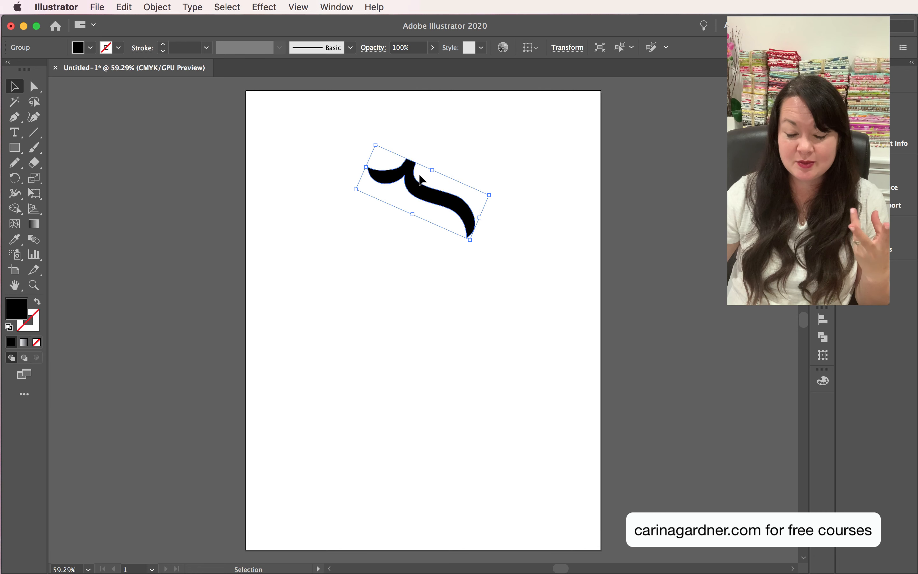
pyautogui.click(14, 163)
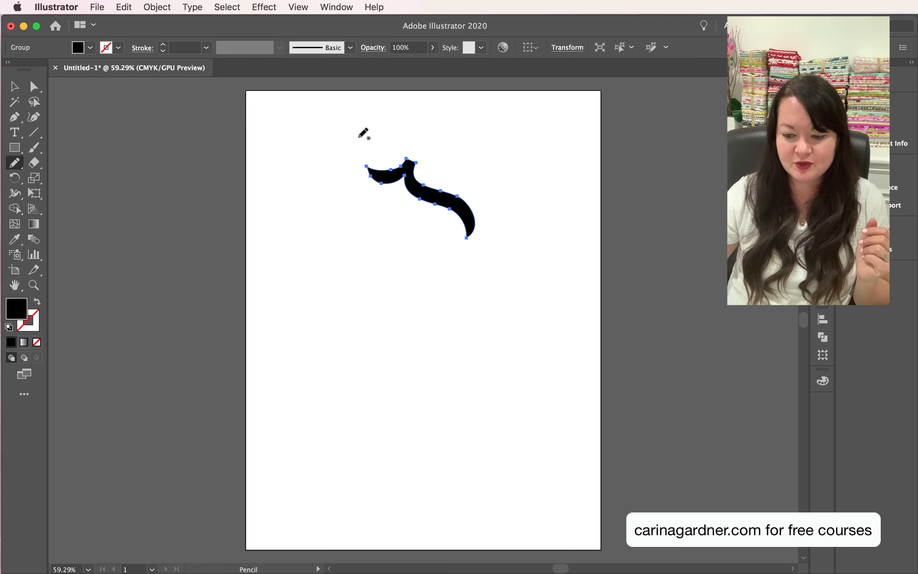
pyautogui.moveTo(403, 158); pyautogui.dragTo(421, 160)
pyautogui.click(16, 87)
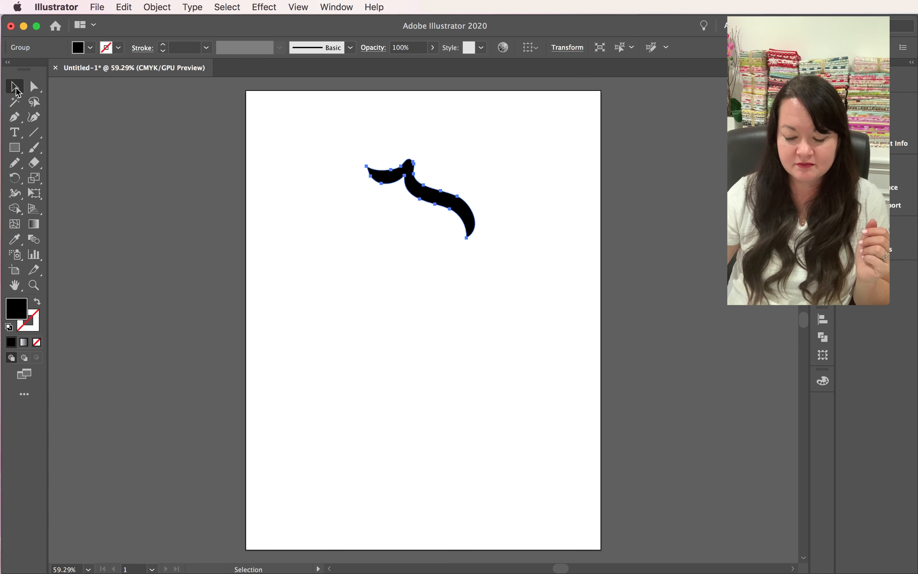
pyautogui.click(325, 284)
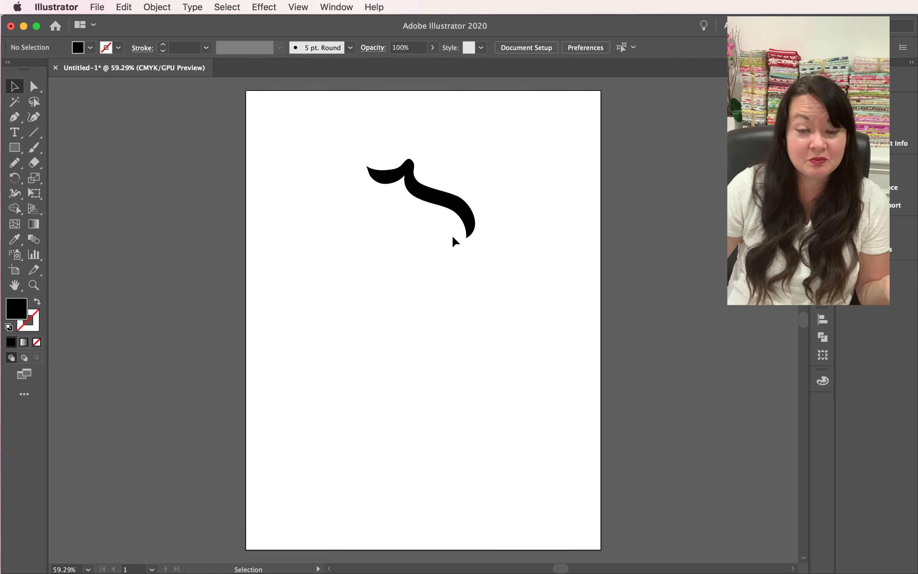
# - Copy the finished flourish and paste a duplicate onto the page
pyautogui.click(469, 227)
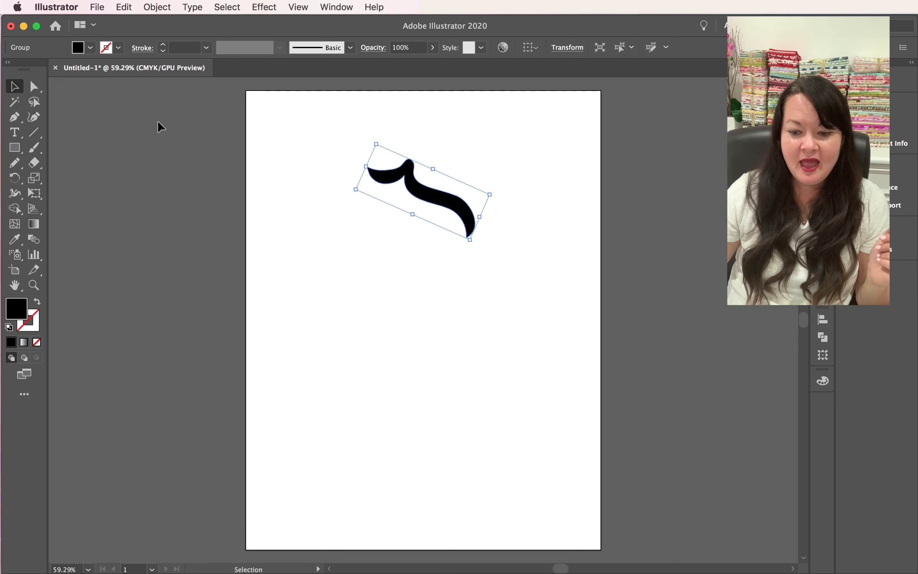
pyautogui.click(124, 6)
pyautogui.click(136, 68)
pyautogui.click(124, 6)
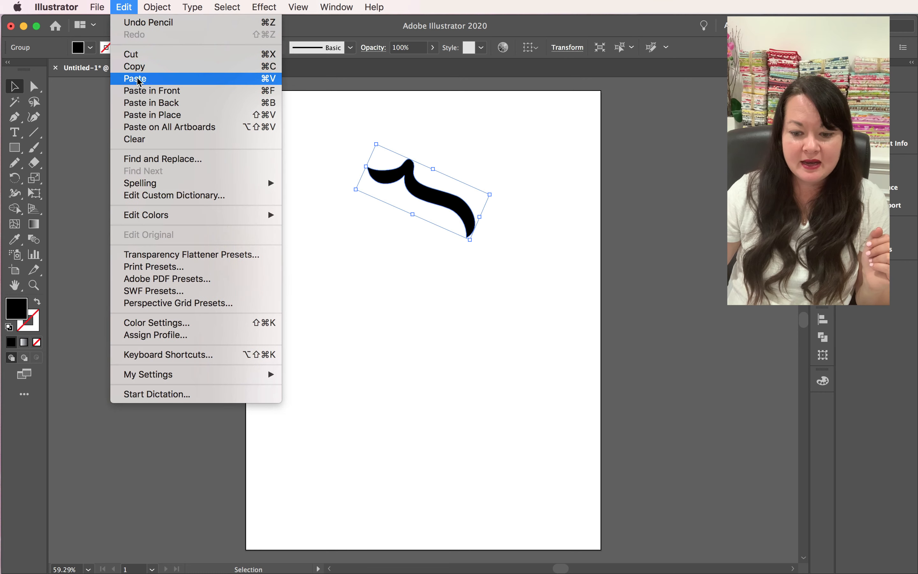
pyautogui.click(135, 78)
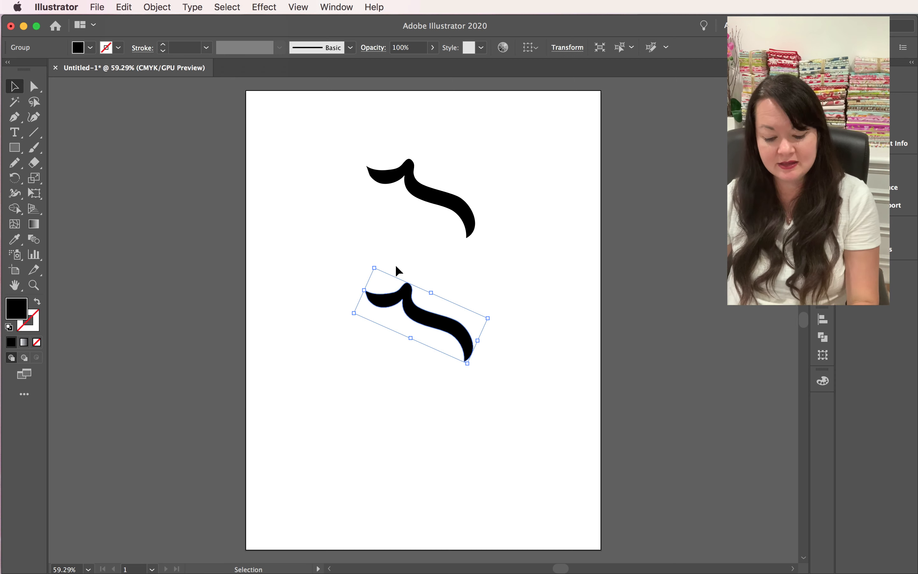
# - Mirror the pasted flourish left to right with the Reflect tool
pyautogui.click(14, 180)
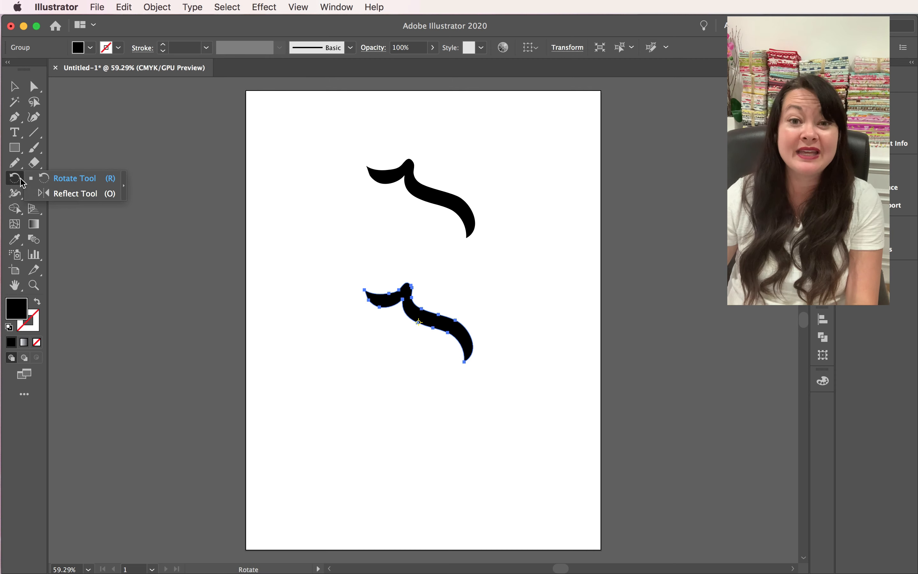
pyautogui.click(82, 194)
pyautogui.moveTo(411, 318); pyautogui.dragTo(472, 306)
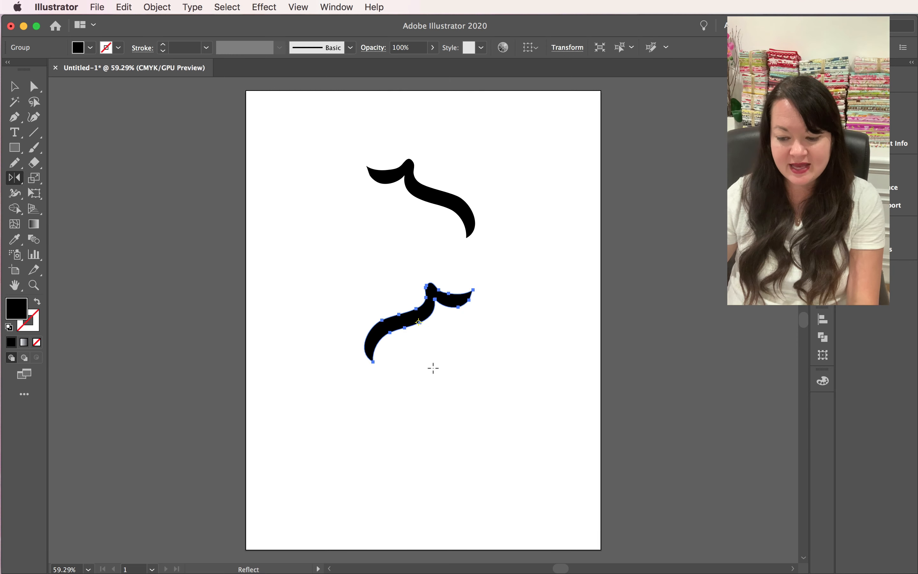
# - Move the mirrored flourish up beside the original so that their short inner tips meet in the middle
pyautogui.click(14, 90)
pyautogui.moveTo(458, 309); pyautogui.dragTo(313, 183)
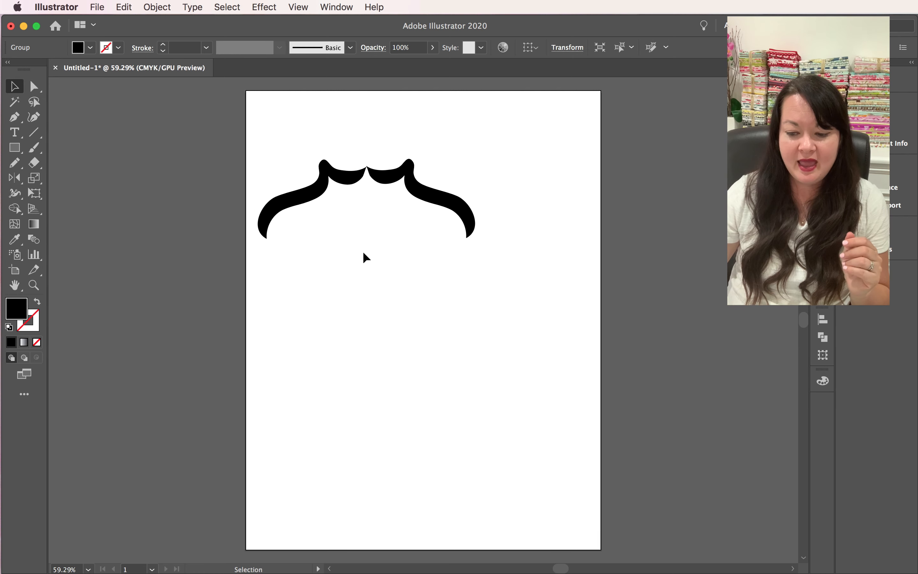
pyautogui.click(359, 181)
pyautogui.click(418, 253)
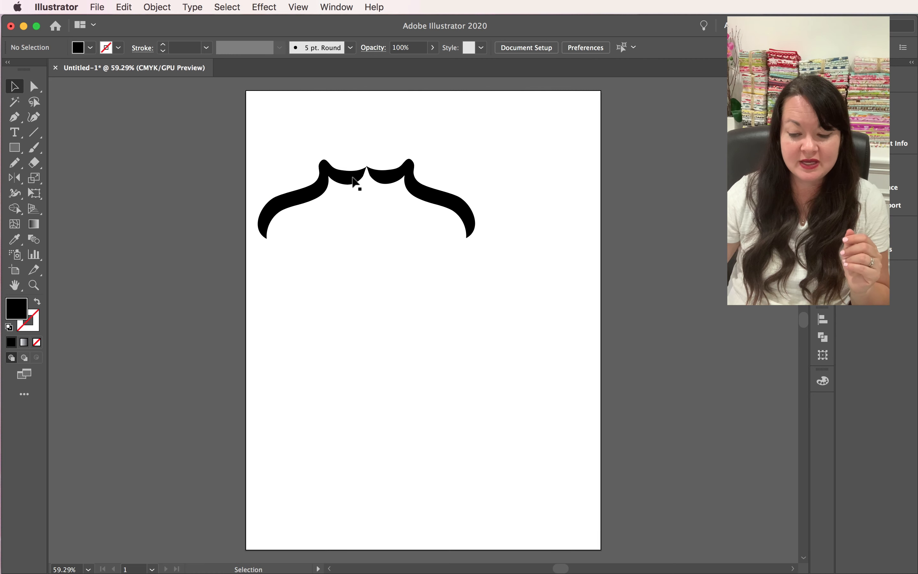
pyautogui.moveTo(351, 184); pyautogui.dragTo(354, 184)
pyautogui.click(396, 219)
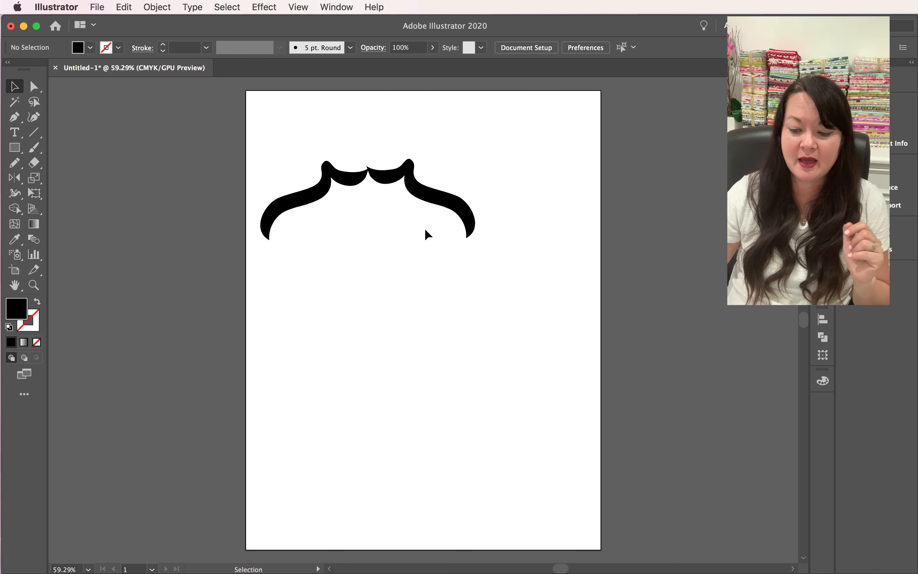
# - Align the two mirrored flourish halves along their top edges
pyautogui.moveTo(507, 288); pyautogui.dragTo(263, 145)
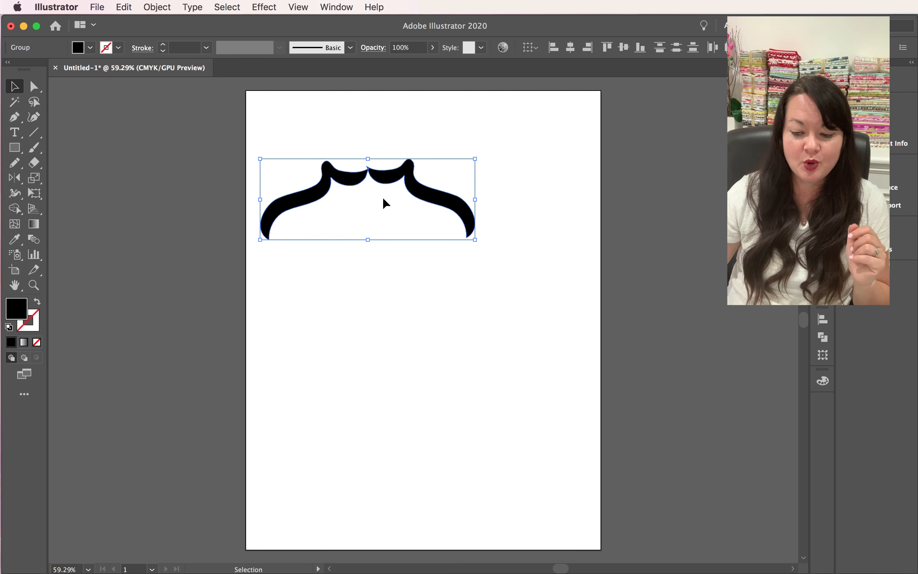
pyautogui.click(336, 7)
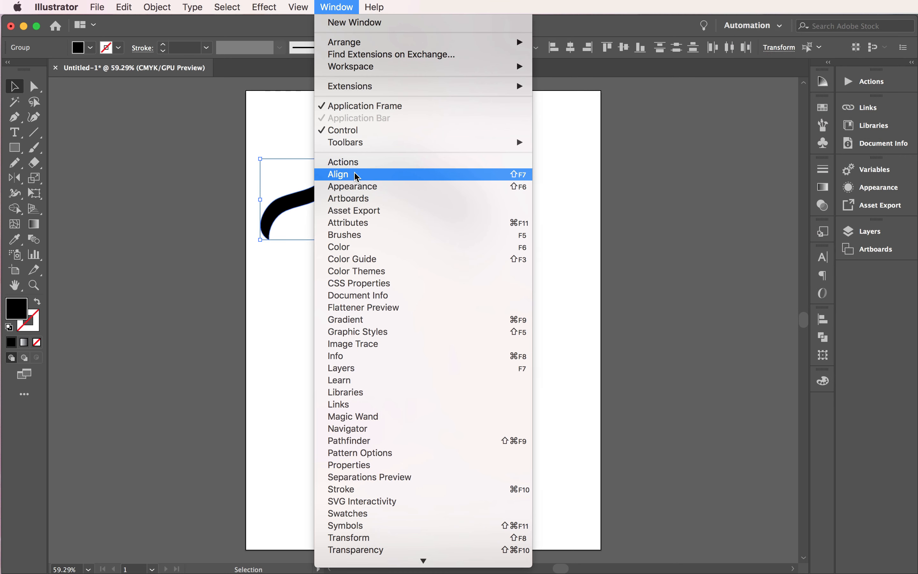
pyautogui.click(401, 174)
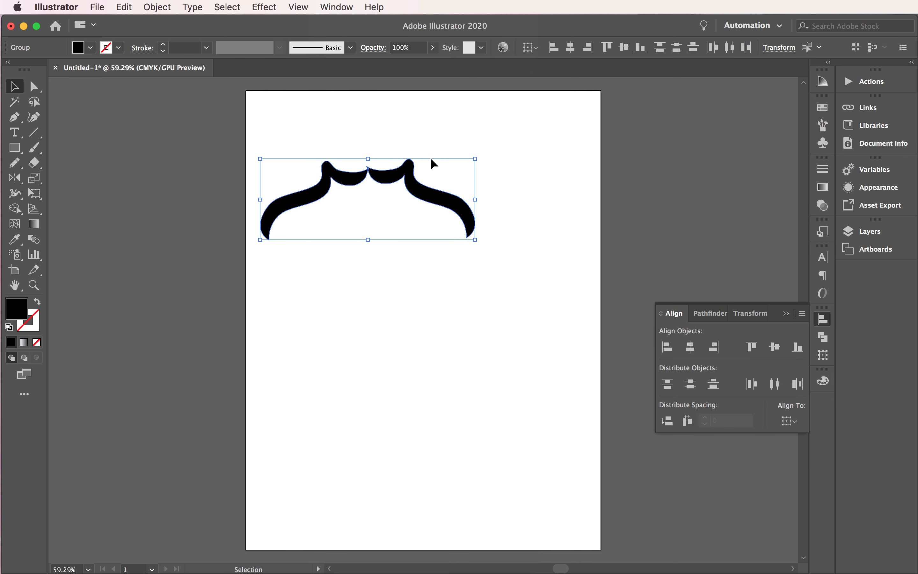
pyautogui.click(753, 351)
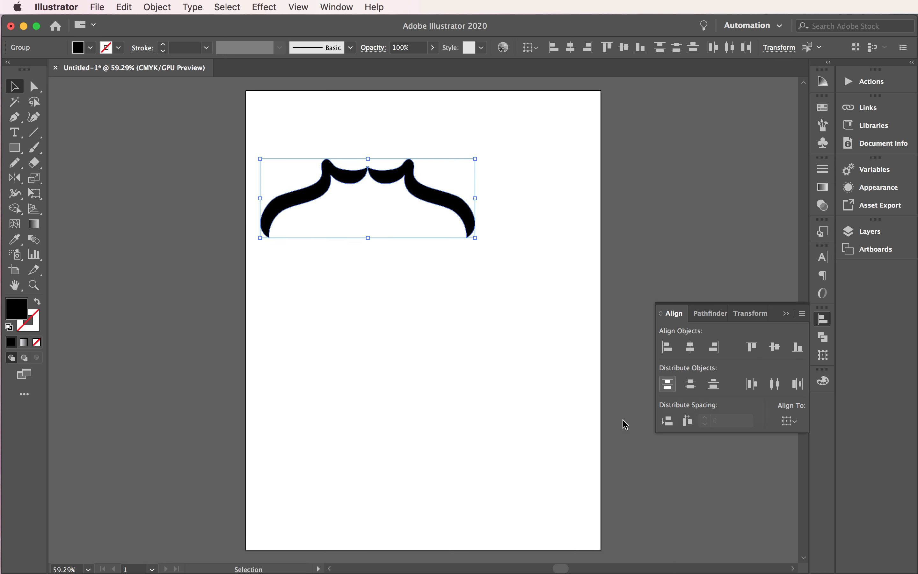
pyautogui.click(553, 415)
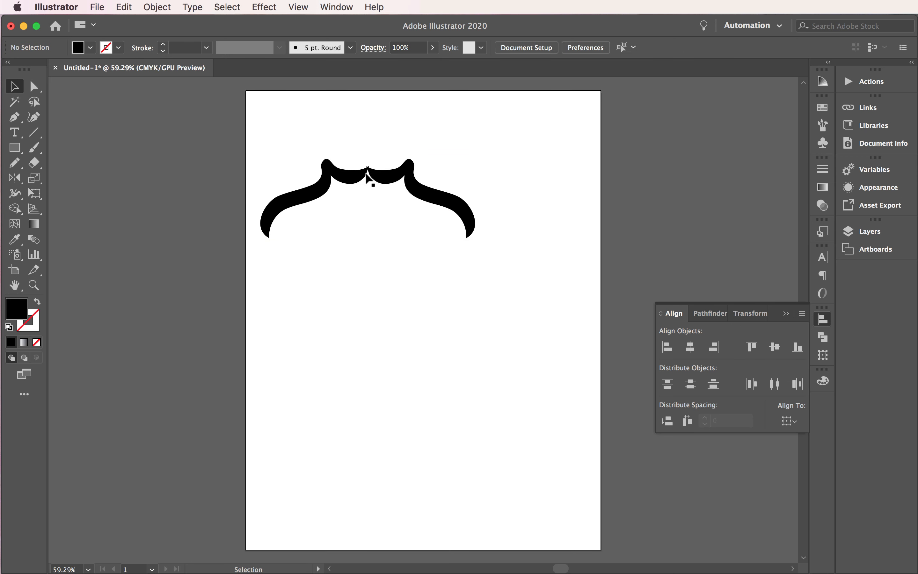
# - Nudge the right flourish half slightly to the right so that the two inner tips just touch without overlapping
pyautogui.click(34, 285)
pyautogui.click(397, 205)
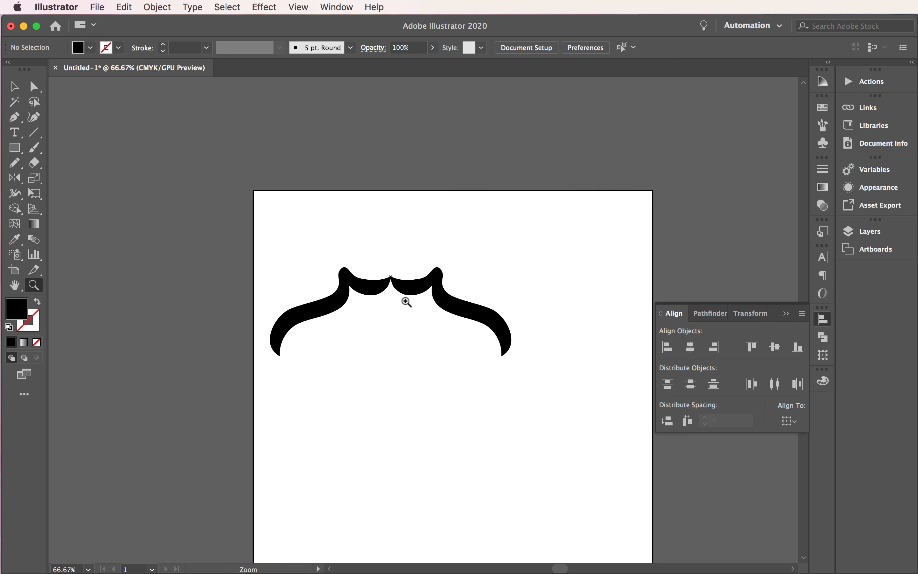
pyautogui.click(406, 302)
pyautogui.click(437, 348)
pyautogui.click(469, 296)
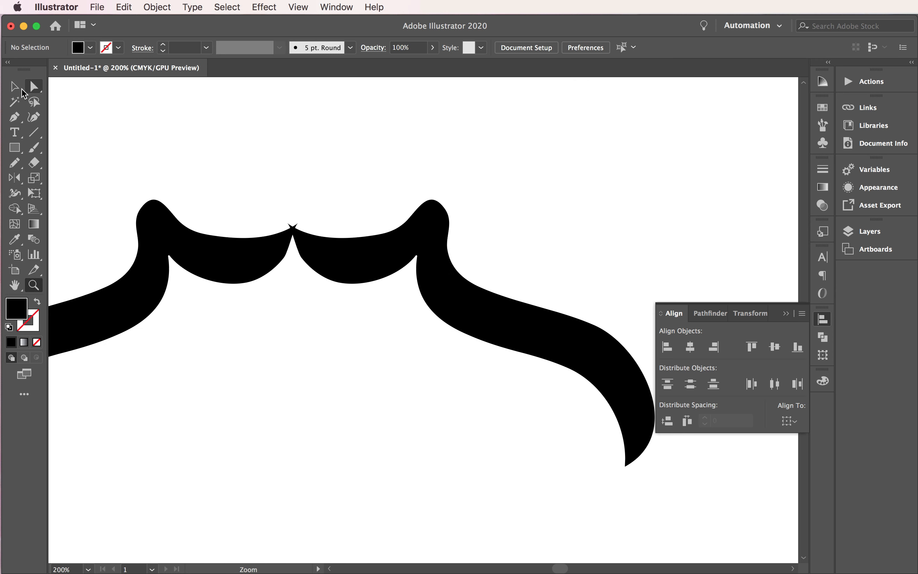
pyautogui.click(21, 89)
pyautogui.click(429, 240)
pyautogui.press('Right')
pyautogui.press('Right')
pyautogui.press('Right')
pyautogui.press('Right')
pyautogui.press('Right')
pyautogui.press('Right')
pyautogui.press('Right')
pyautogui.press('Right')
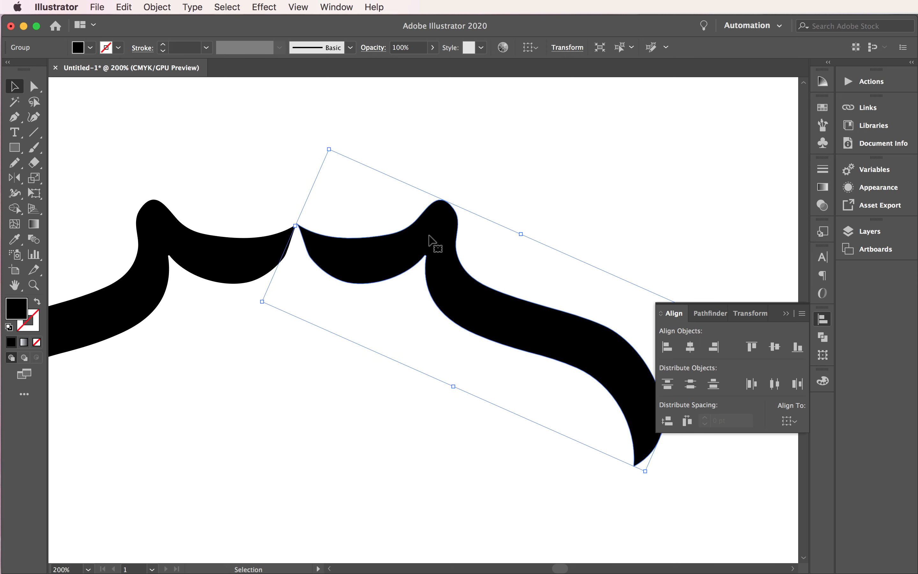
pyautogui.click(230, 173)
pyautogui.click(336, 253)
pyautogui.click(334, 207)
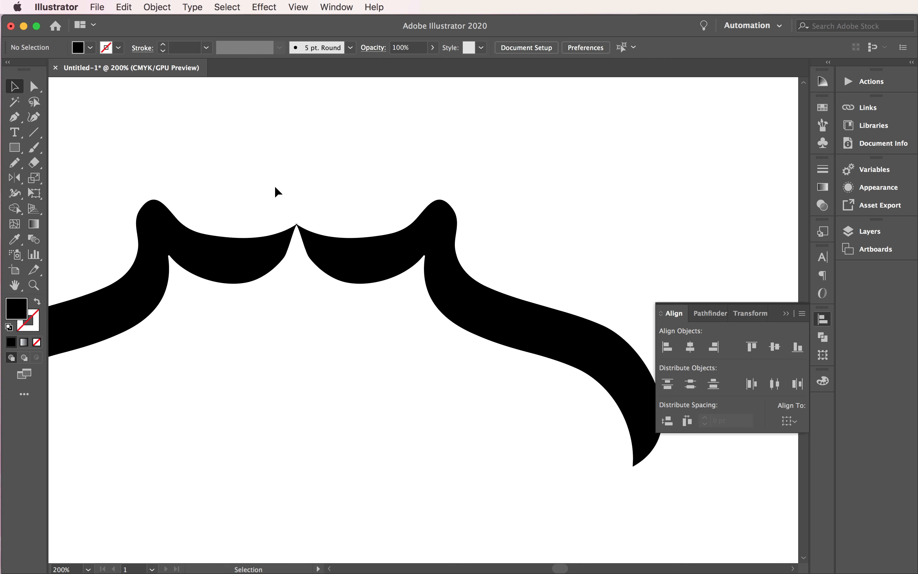
# - Group the two flourish halves into one object
pyautogui.moveTo(242, 184); pyautogui.dragTo(340, 278)
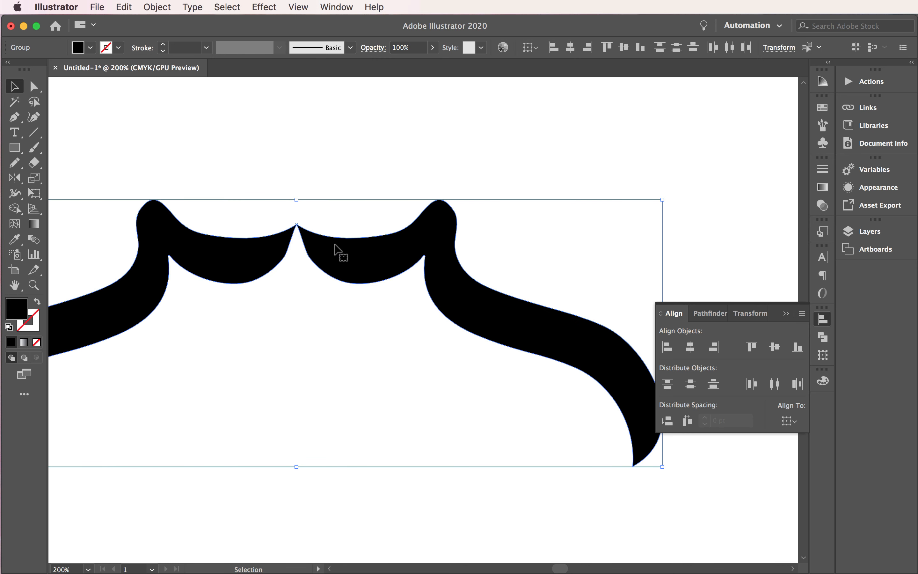
pyautogui.click(163, 7)
pyautogui.click(167, 66)
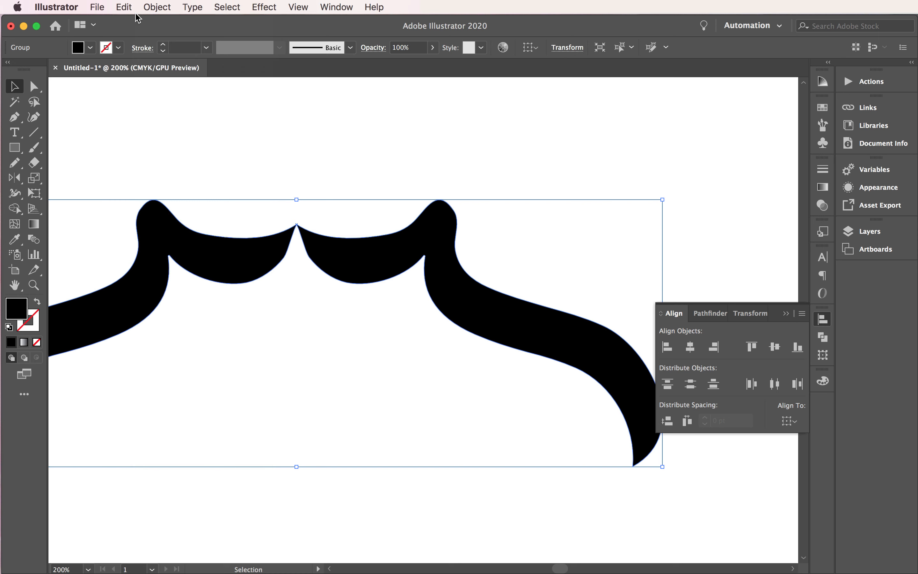
# - Copy the grouped flourish and paste a duplicate onto the page
pyautogui.press('super+0')
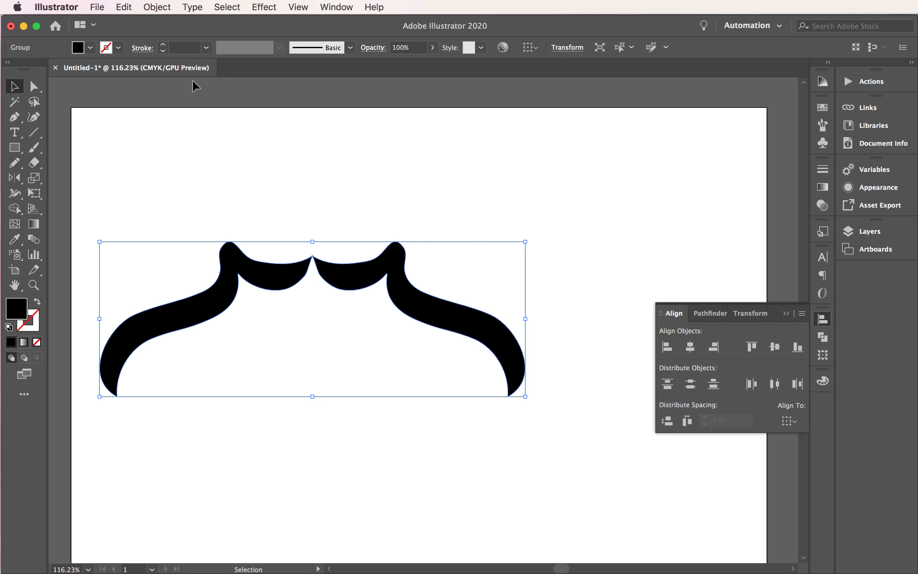
pyautogui.click(123, 7)
pyautogui.click(137, 66)
pyautogui.click(124, 7)
pyautogui.click(144, 78)
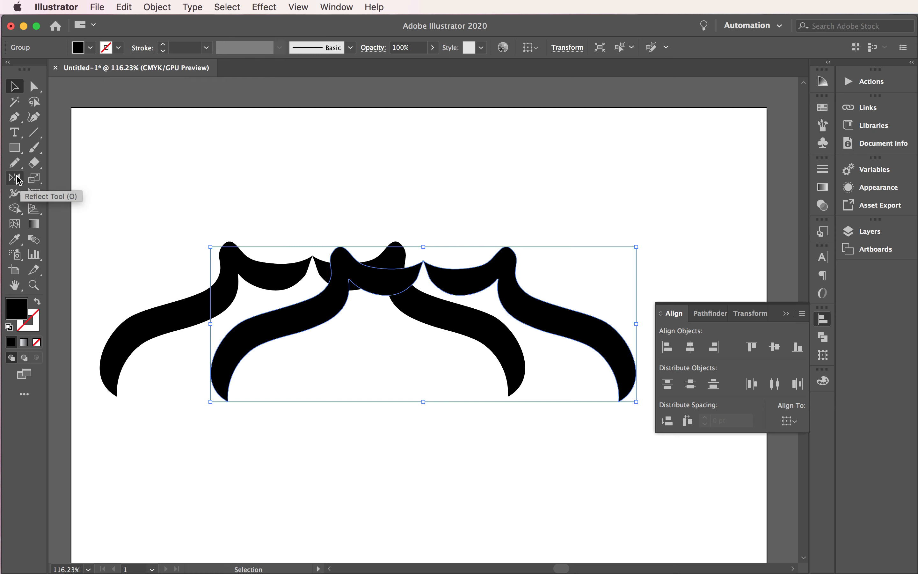
# - Mirror the pasted flourish top to bottom with the Reflect tool and move it beneath the original so their outer tips meet
pyautogui.click(17, 177)
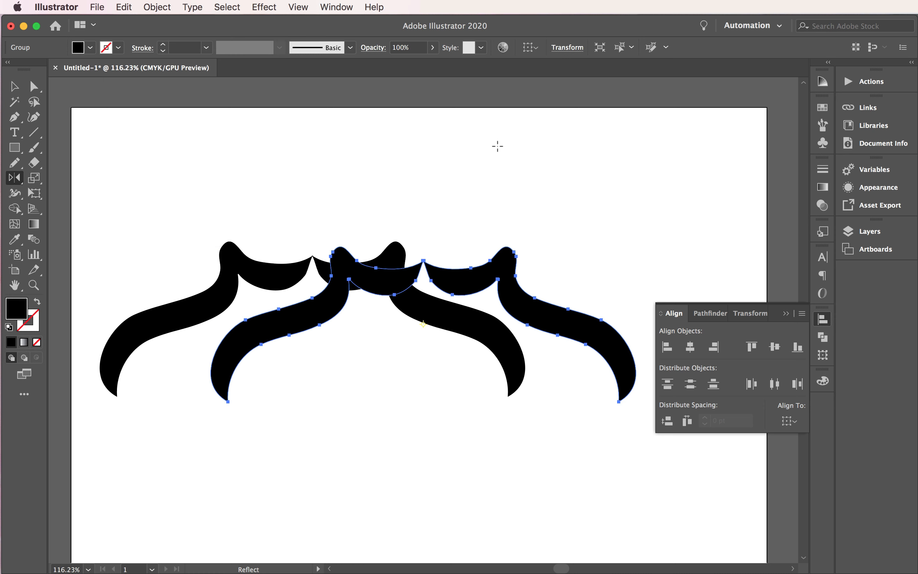
pyautogui.moveTo(423, 226); pyautogui.dragTo(429, 424)
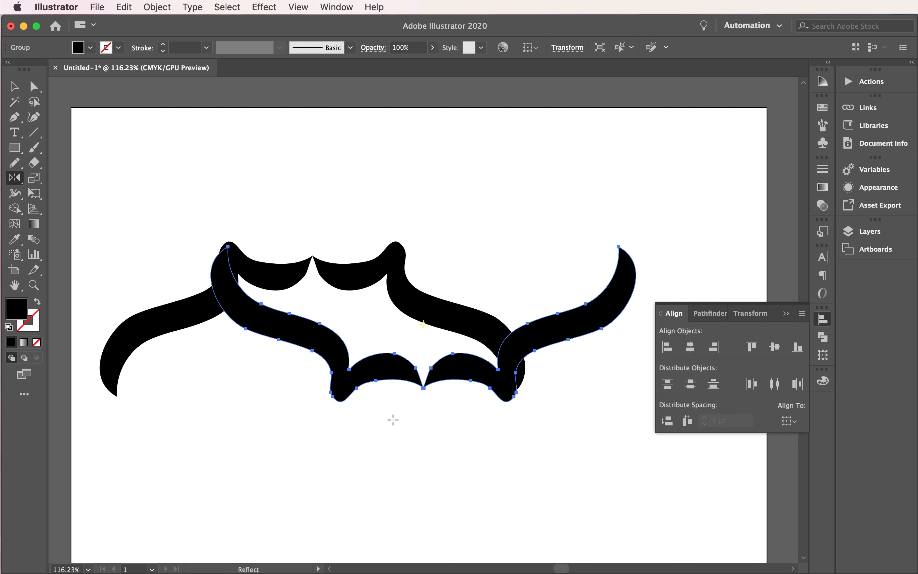
pyautogui.click(15, 89)
pyautogui.moveTo(539, 334); pyautogui.dragTo(436, 467)
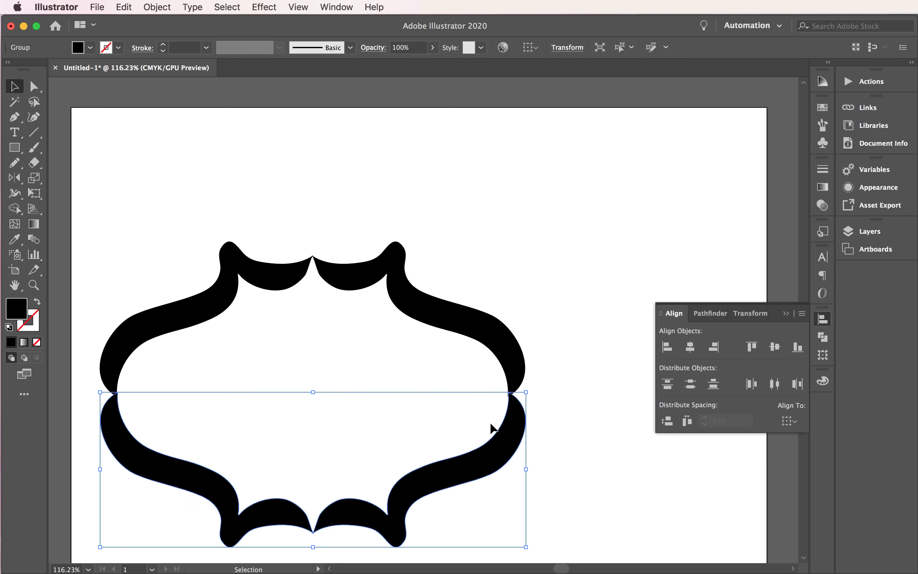
# - Align the upper and lower flourishes on their horizontal centers
pyautogui.moveTo(591, 493); pyautogui.dragTo(169, 215)
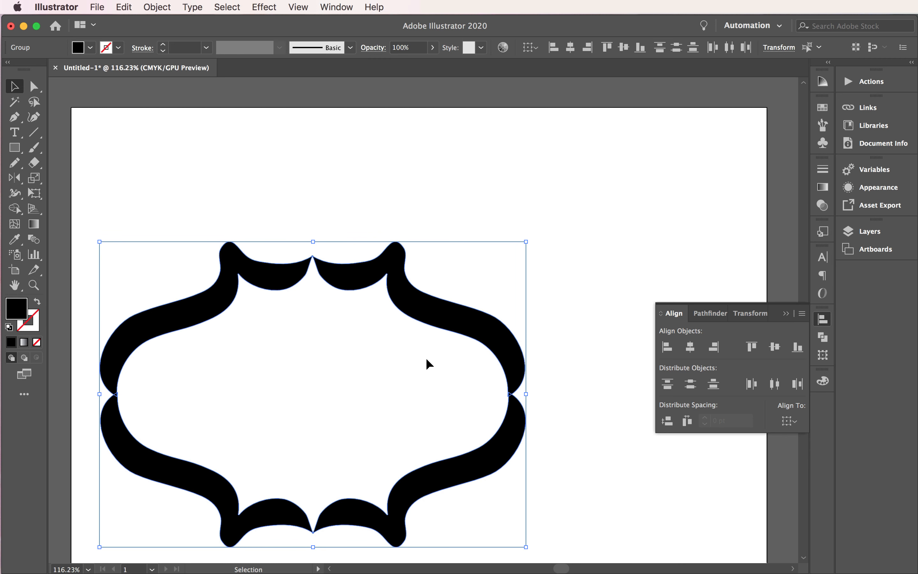
pyautogui.click(691, 348)
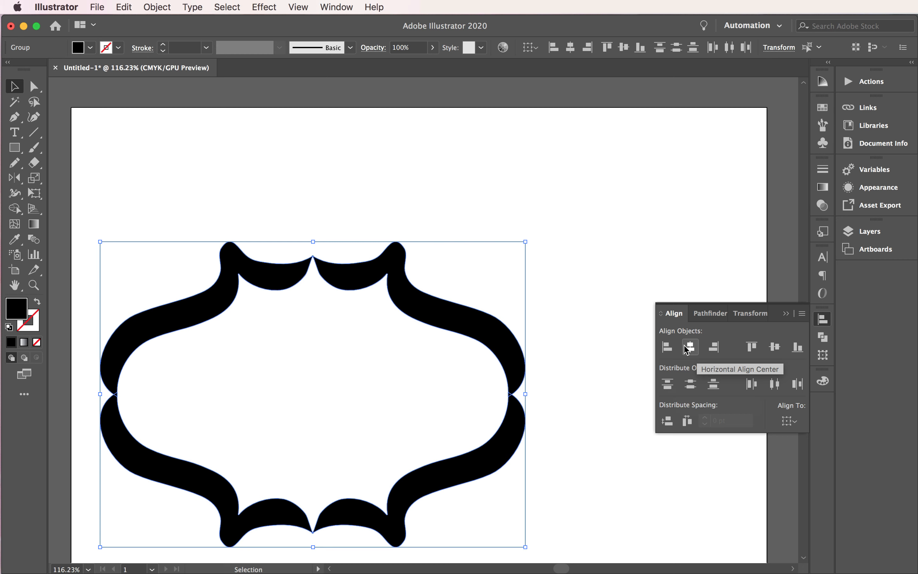
pyautogui.scroll(-3, 445, 348)
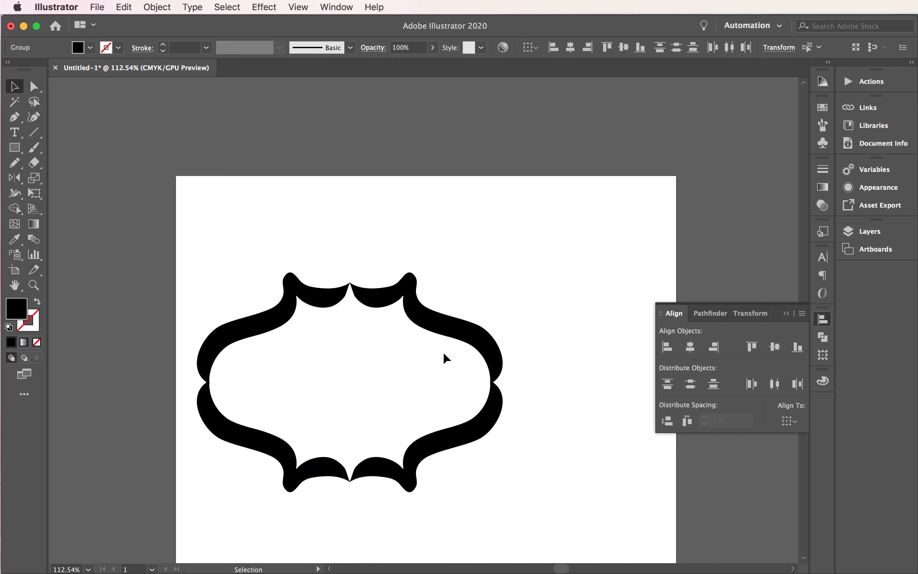
pyautogui.scroll(-3, 447, 354)
pyautogui.click(521, 441)
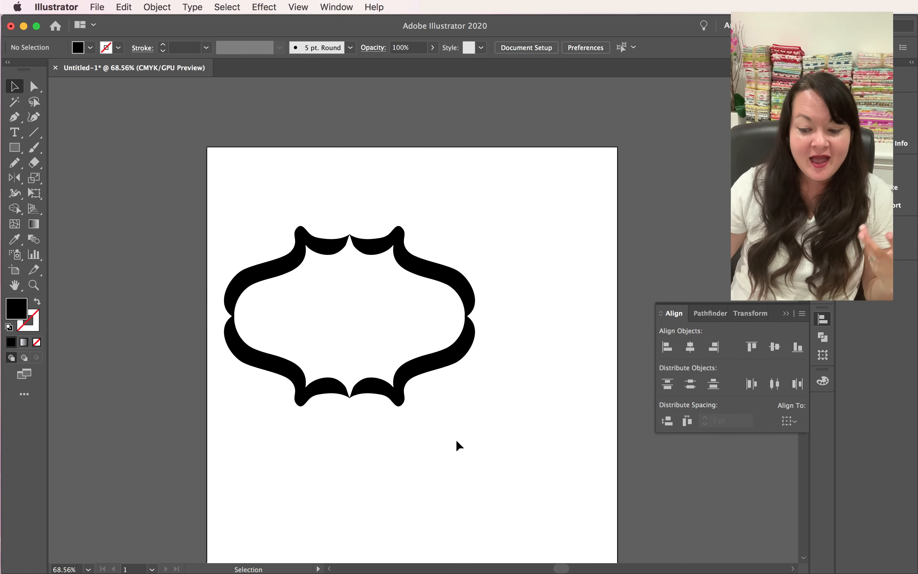
# - Move the complete frame up near the top of the page and group its two halves
pyautogui.moveTo(488, 456); pyautogui.dragTo(192, 233)
pyautogui.moveTo(447, 287); pyautogui.dragTo(446, 229)
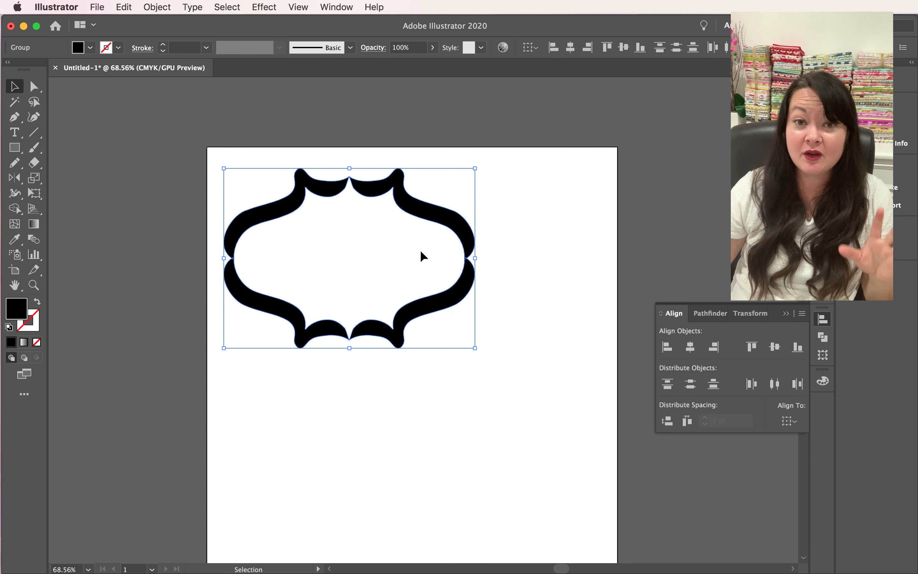
pyautogui.click(157, 7)
pyautogui.click(160, 66)
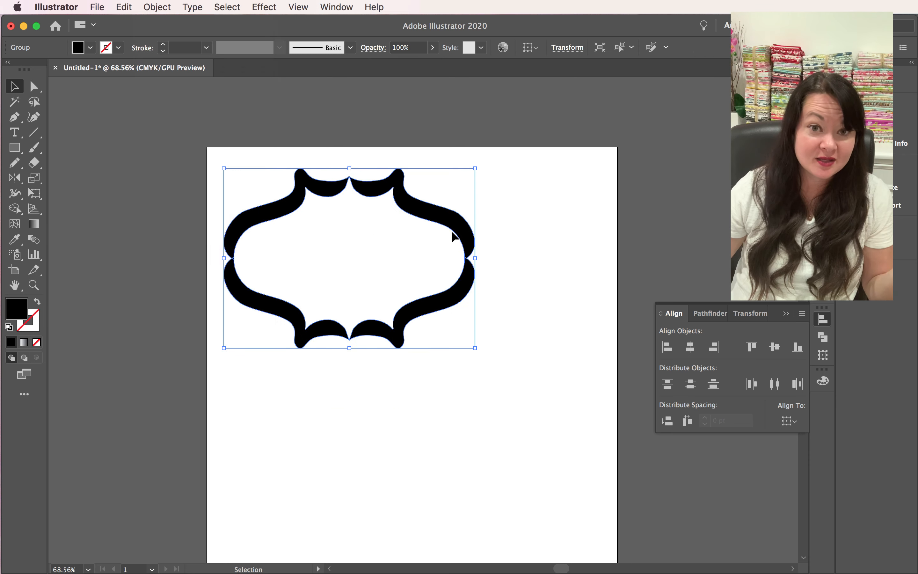
# - Paste a duplicate of the complete frame and place it directly below the original
pyautogui.click(125, 5)
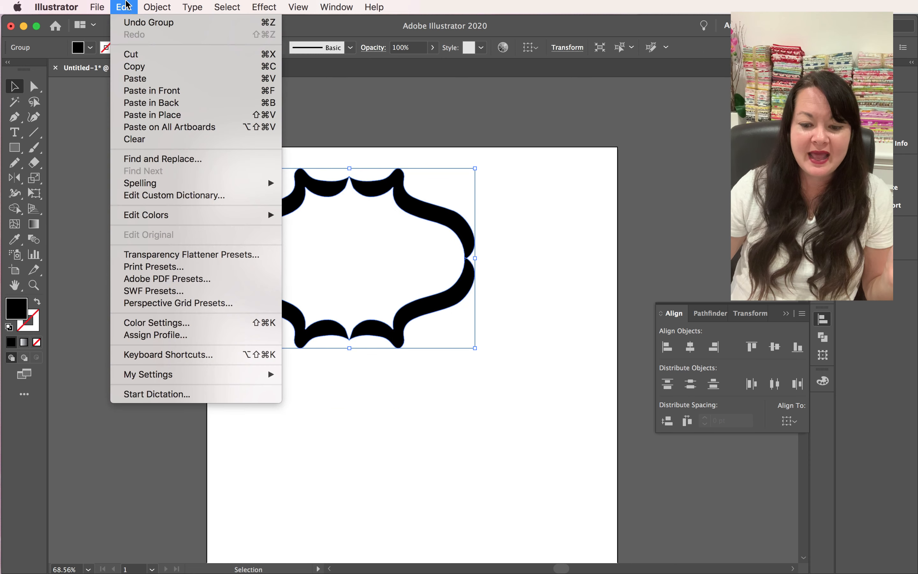
pyautogui.click(135, 78)
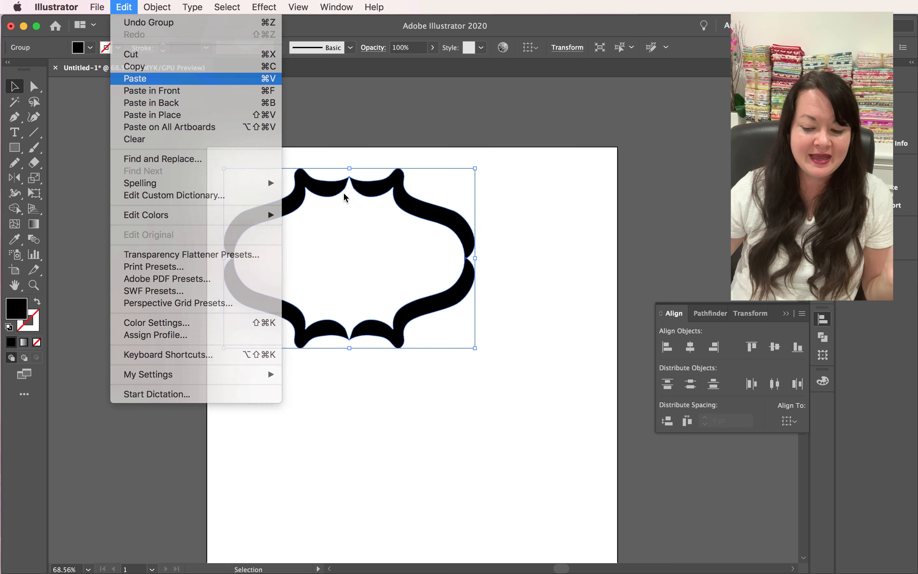
pyautogui.moveTo(509, 292); pyautogui.dragTo(482, 400)
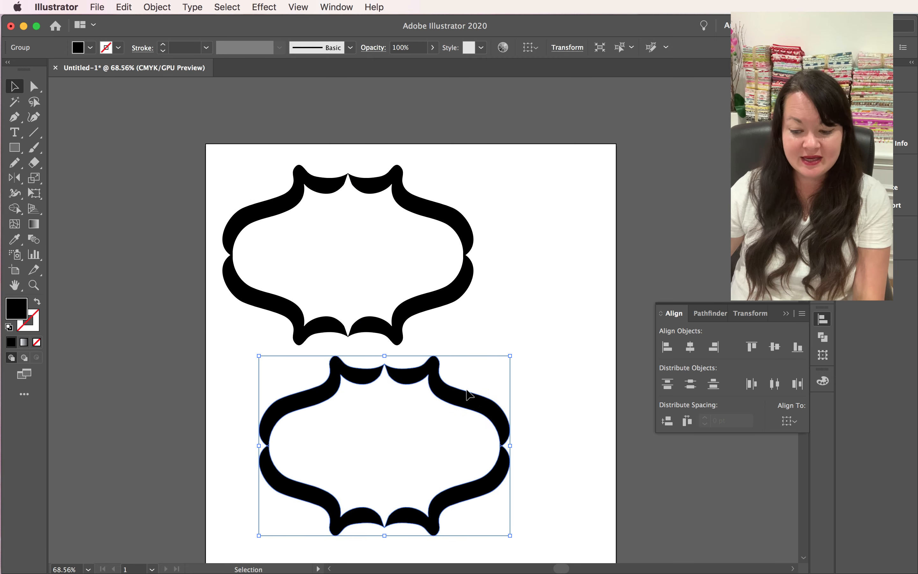
pyautogui.scroll(-3, 469, 395)
pyautogui.hscroll(2, 469, 395)
pyautogui.moveTo(429, 339); pyautogui.dragTo(411, 339)
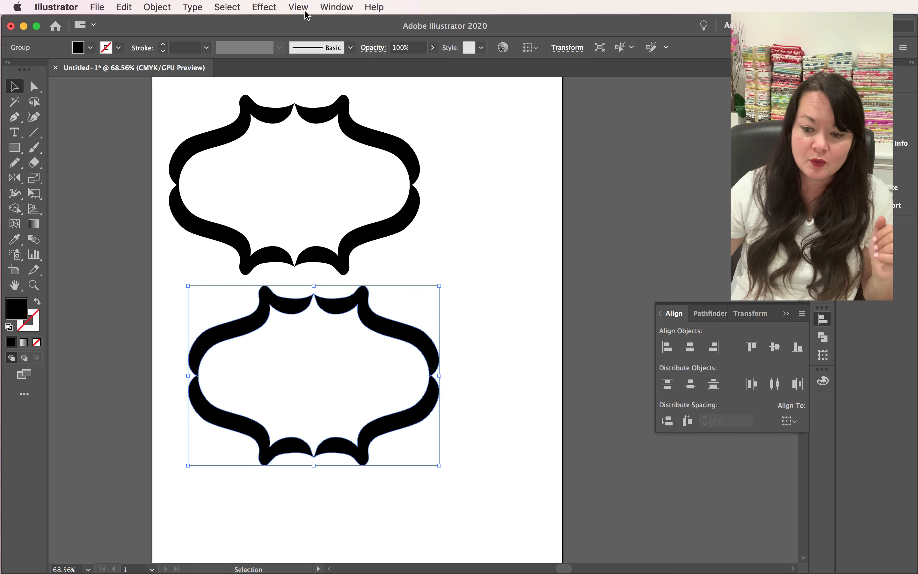
# - Merge the parts of the lower frame into one shape with the Pathfinder's Unite mode
pyautogui.click(331, 7)
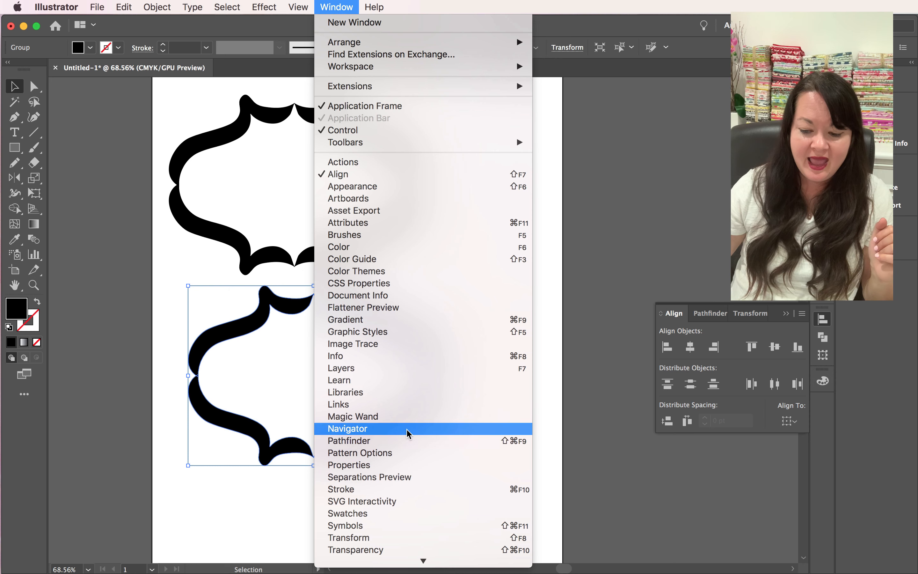
pyautogui.click(449, 441)
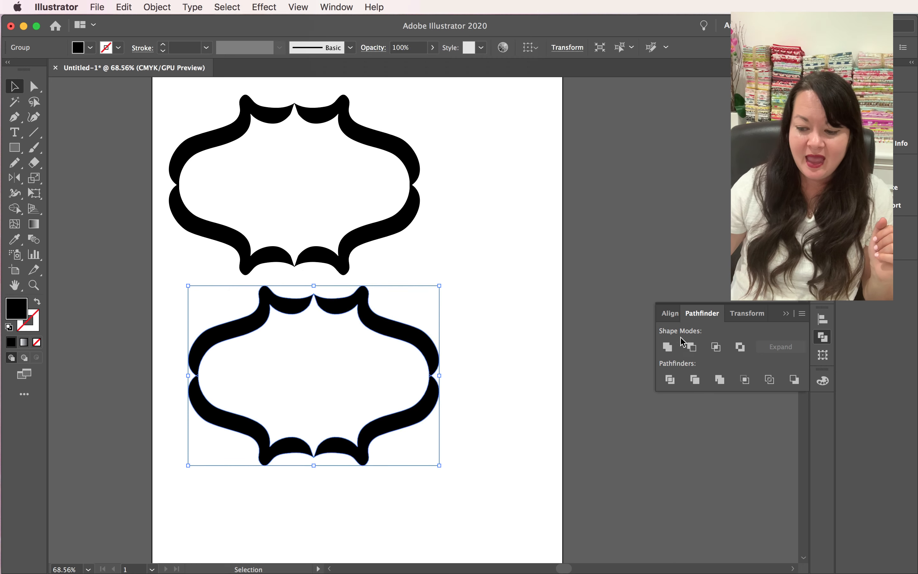
pyautogui.click(670, 348)
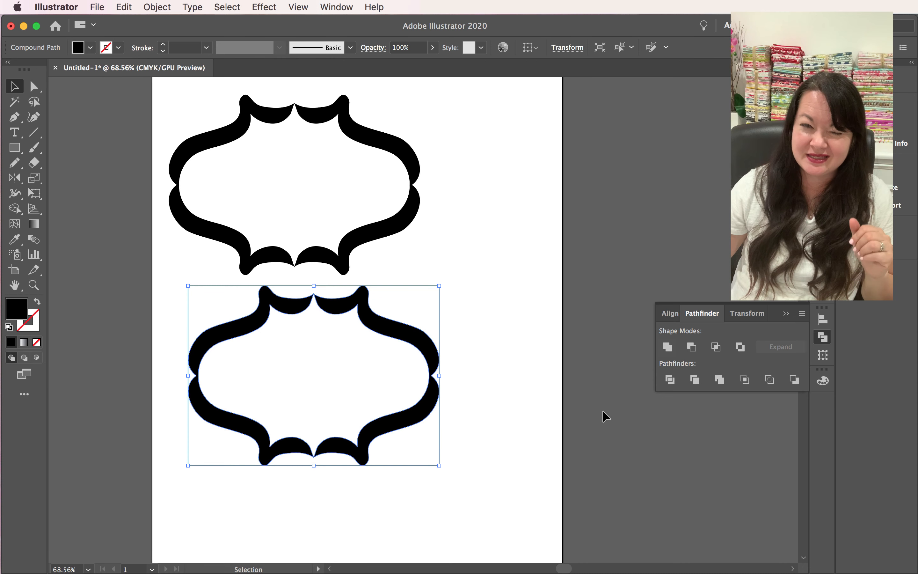
# - Delete the inner path of the lower frame with the Direct Selection tool to leave a solid filled shape
pyautogui.click(34, 87)
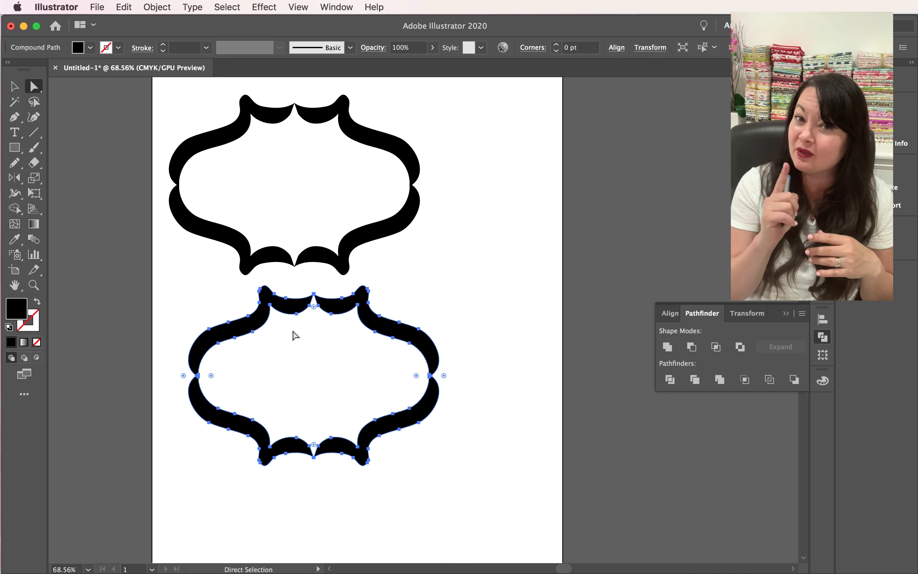
pyautogui.click(270, 370)
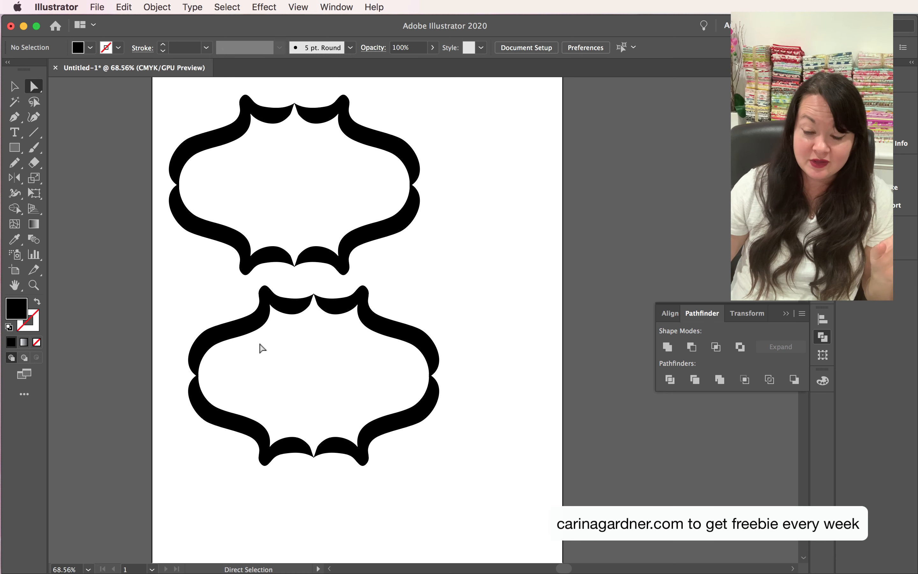
pyautogui.click(259, 329)
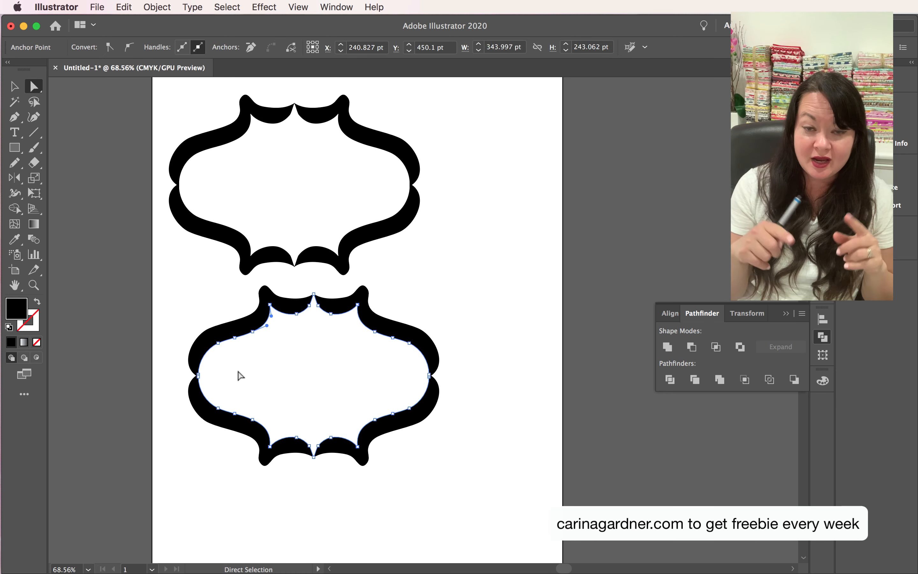
pyautogui.press('Delete')
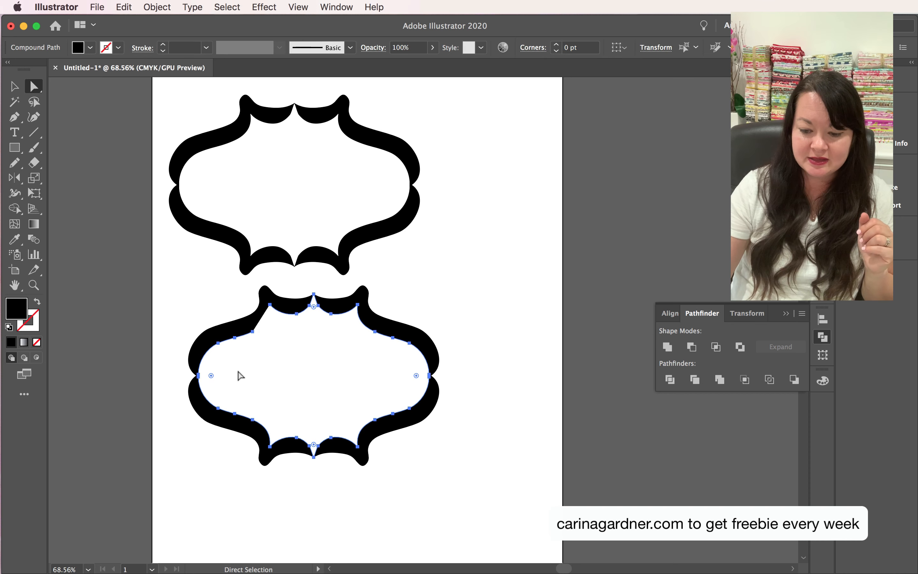
pyautogui.press('Delete')
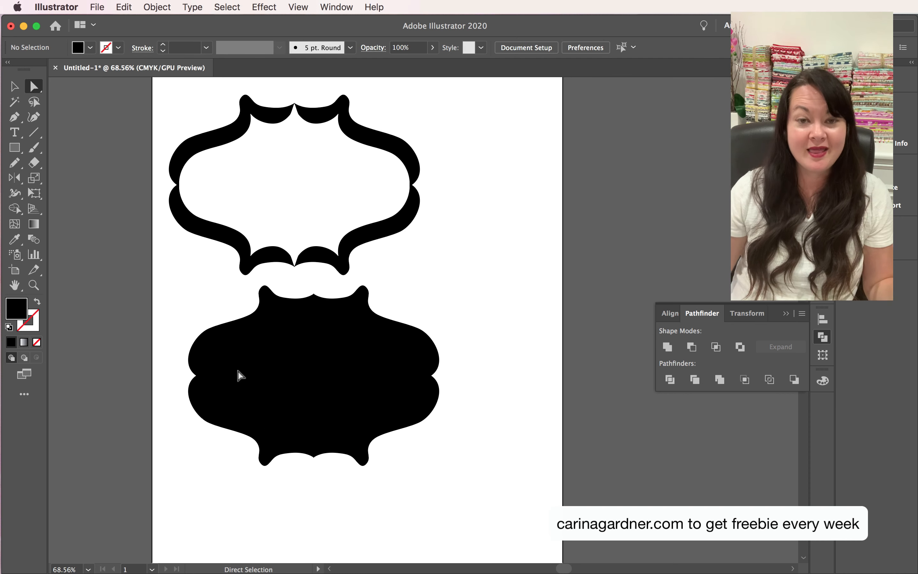